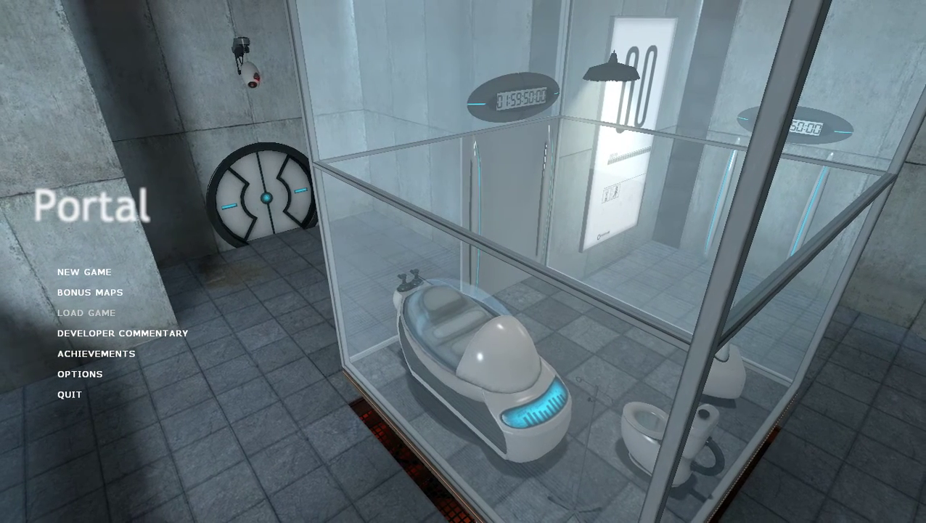
Step: Load the Testchamber 18 save dated Thu Jun 15 09:13:50 2017
click(86, 312)
scroll(464, 261, down, 1)
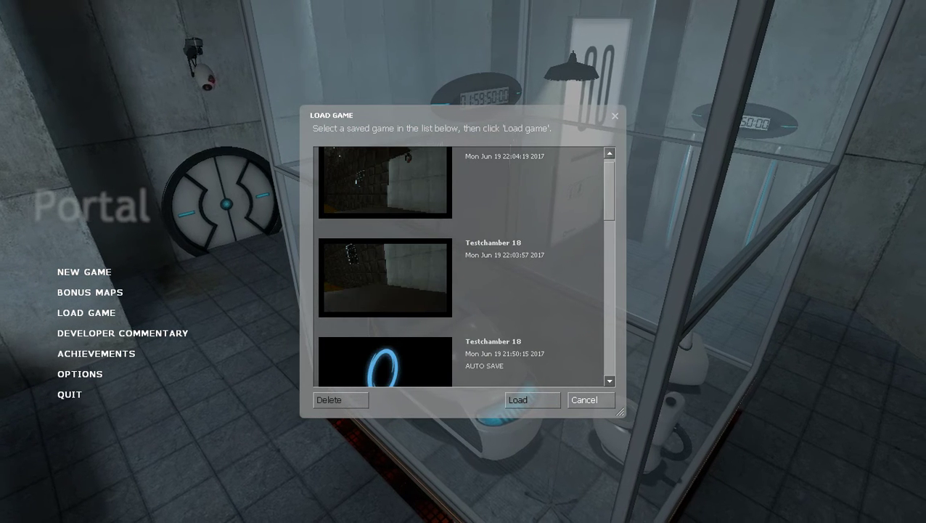
scroll(464, 261, down, 3)
scroll(464, 261, down, 3)
scroll(464, 262, down, 3)
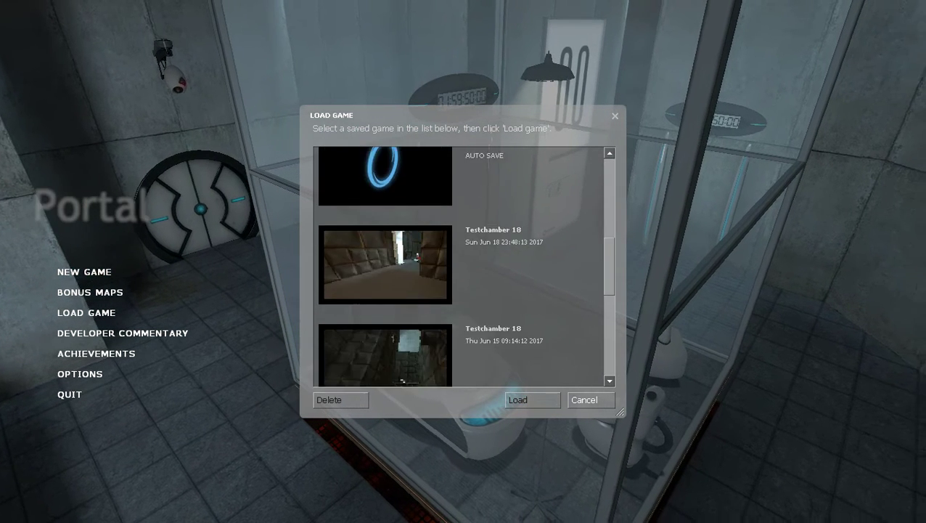
scroll(465, 262, down, 3)
scroll(465, 261, down, 3)
scroll(464, 261, down, 2)
scroll(465, 261, down, 1)
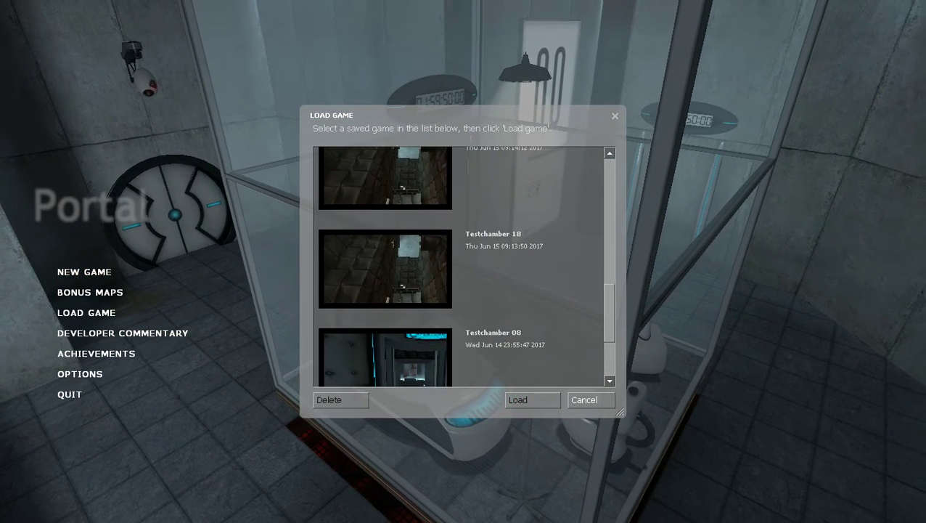
click(384, 263)
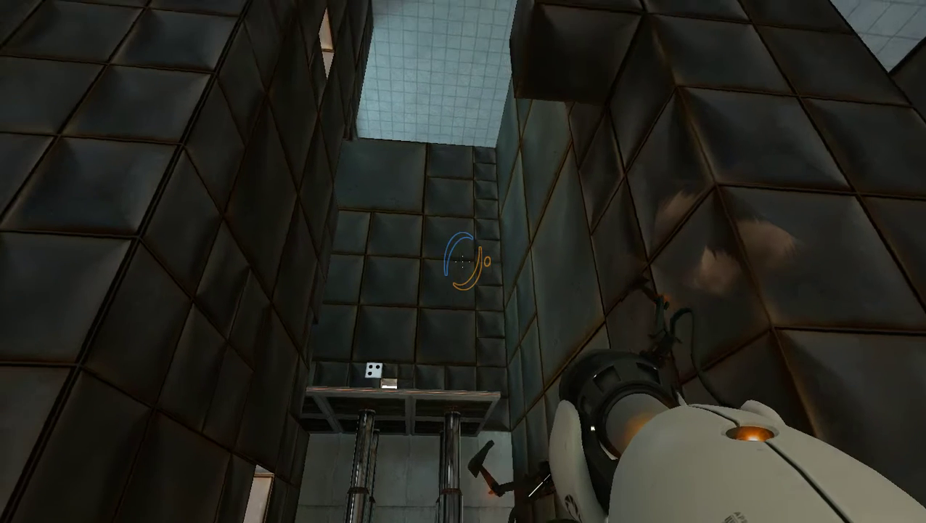
Step: Fire a blue portal up the tall tiled shaft and pass through it
drag(463, 261, 463, 145)
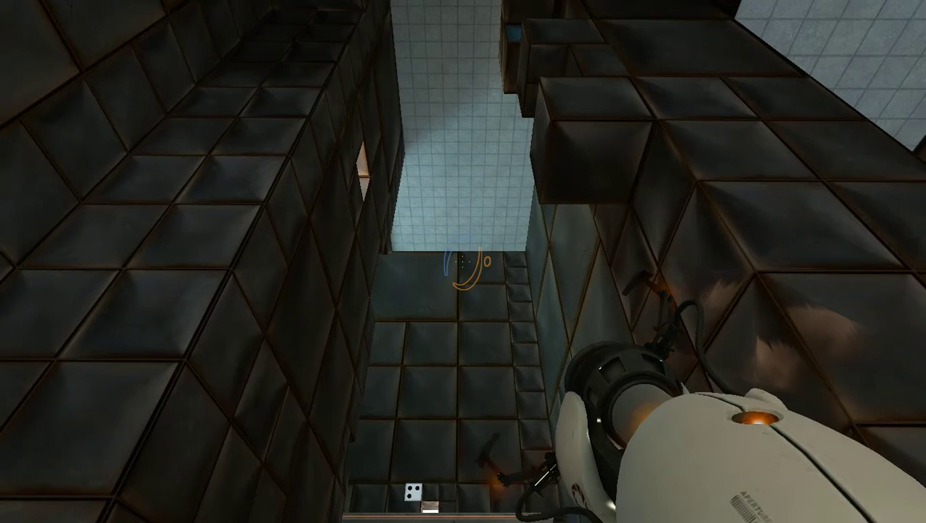
click(464, 262)
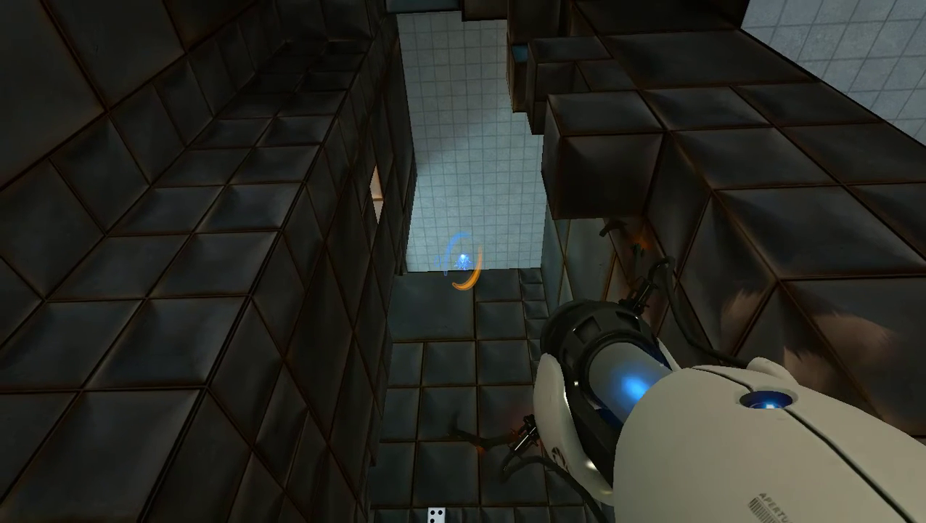
drag(463, 261, 508, 362)
drag(463, 262, 508, 406)
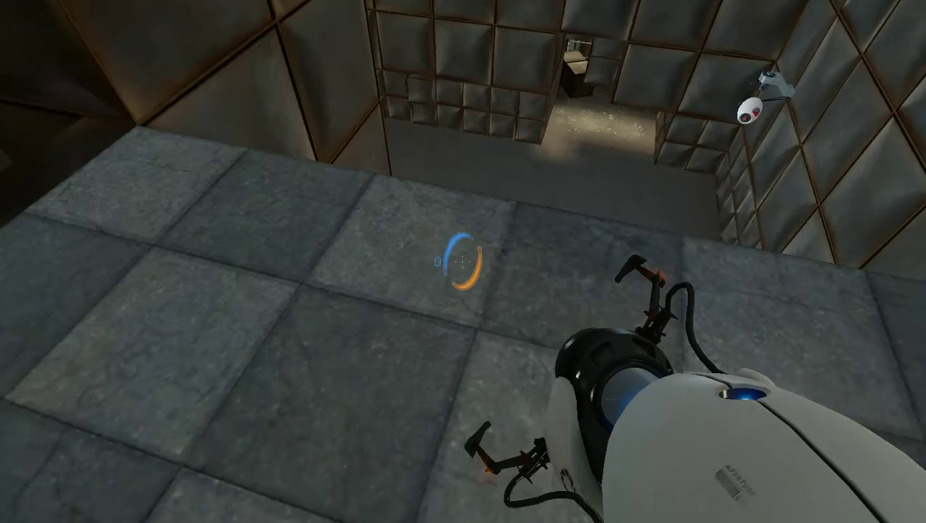
drag(463, 261, 450, 218)
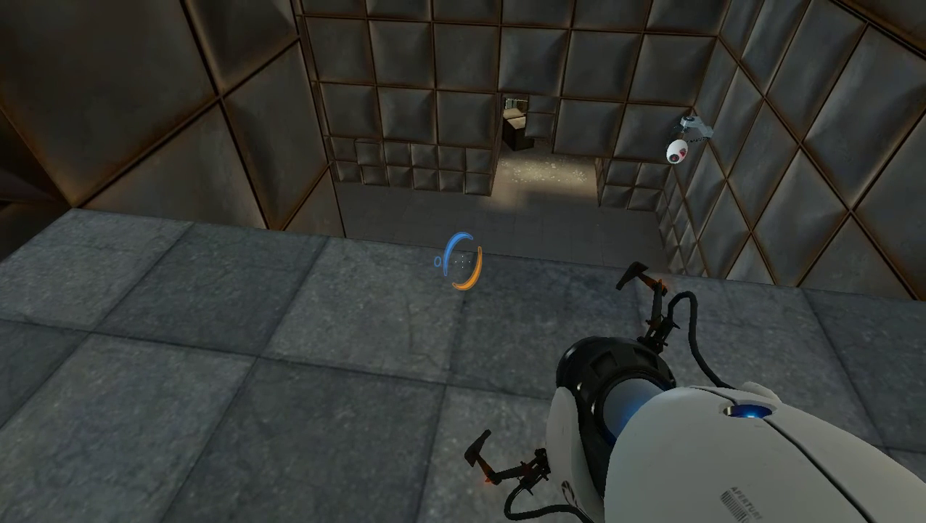
drag(463, 262, 465, 363)
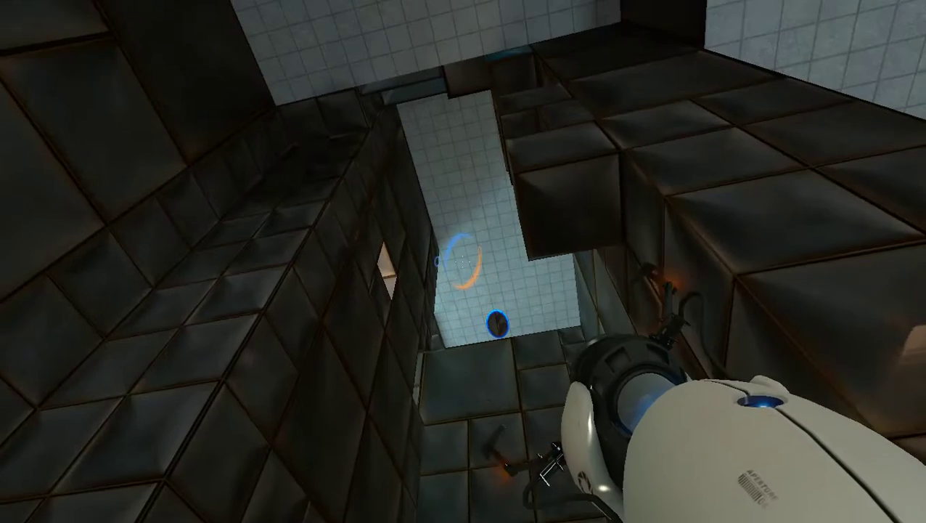
drag(463, 262, 465, 377)
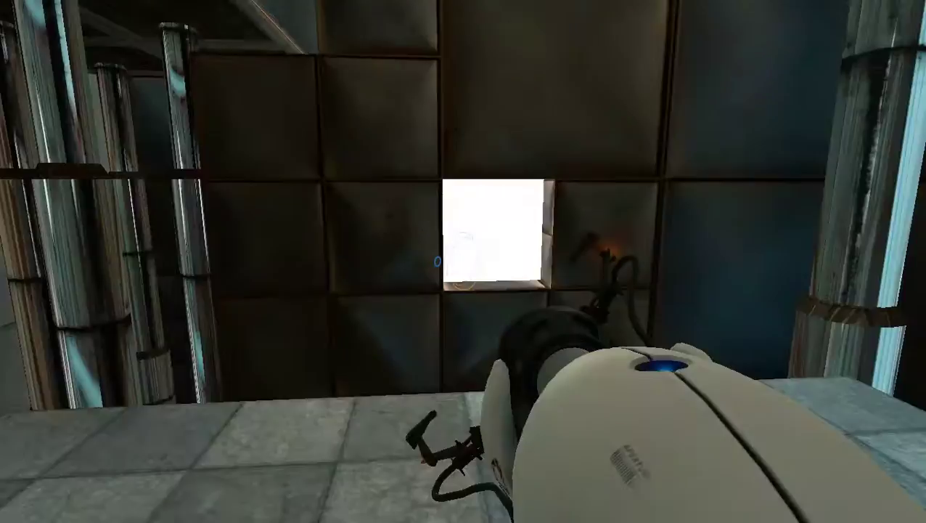
Step: Place orange portals on the concrete wall and floor, then a blue portal up the shaft
right_click(463, 262)
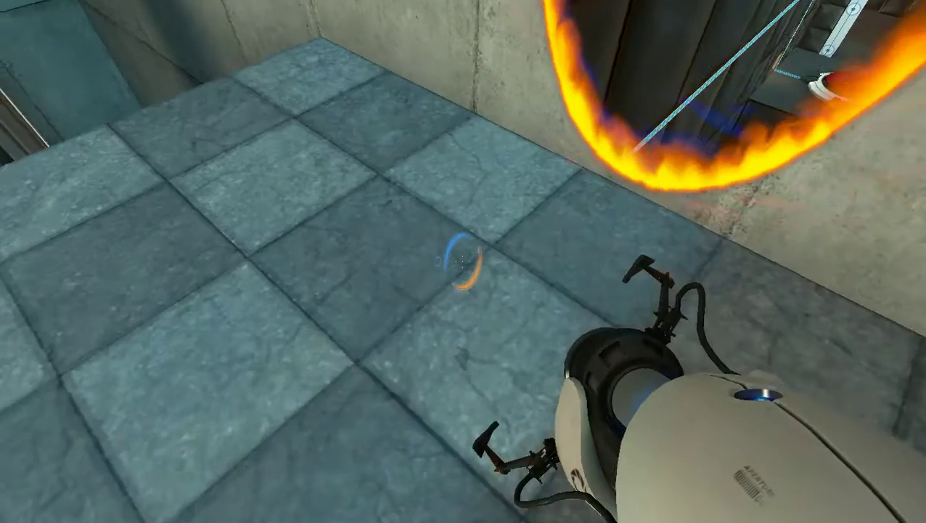
right_click(463, 261)
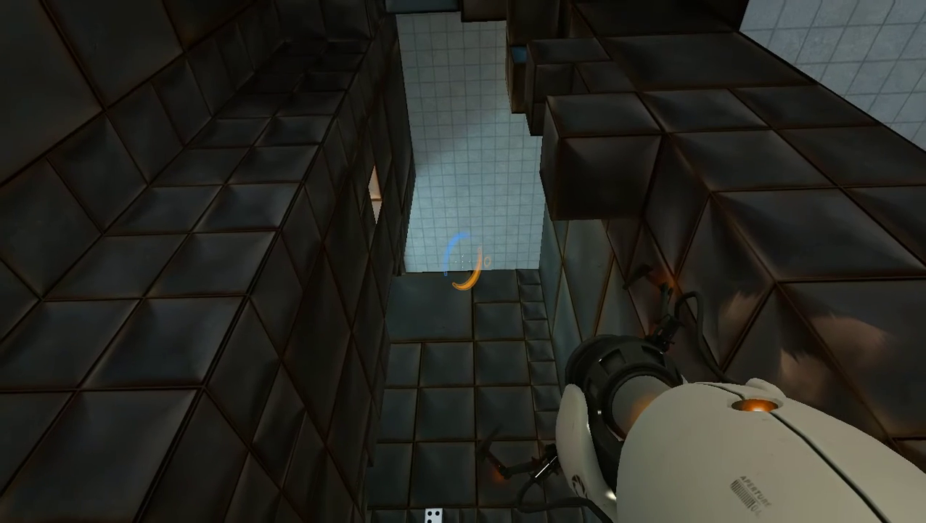
click(463, 261)
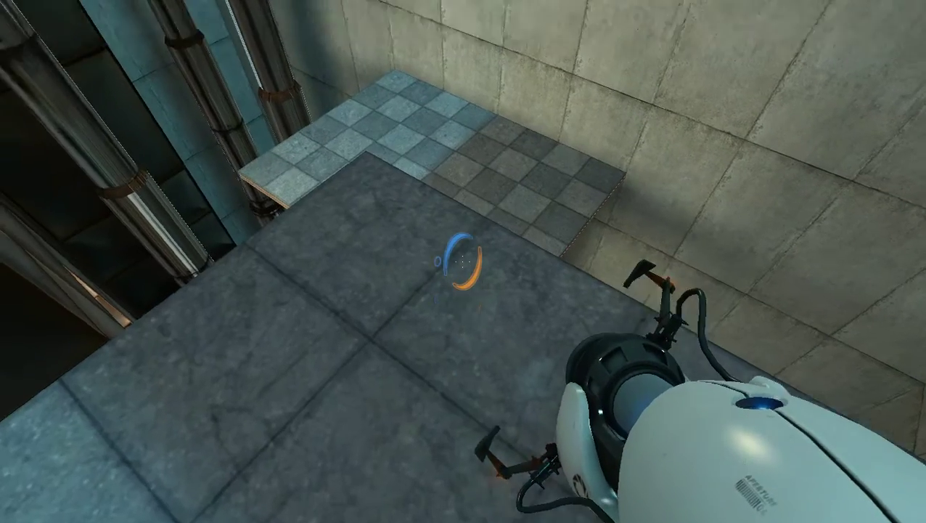
Step: Walk to the checkered platform edge and drop through orange floor portals
key(w)
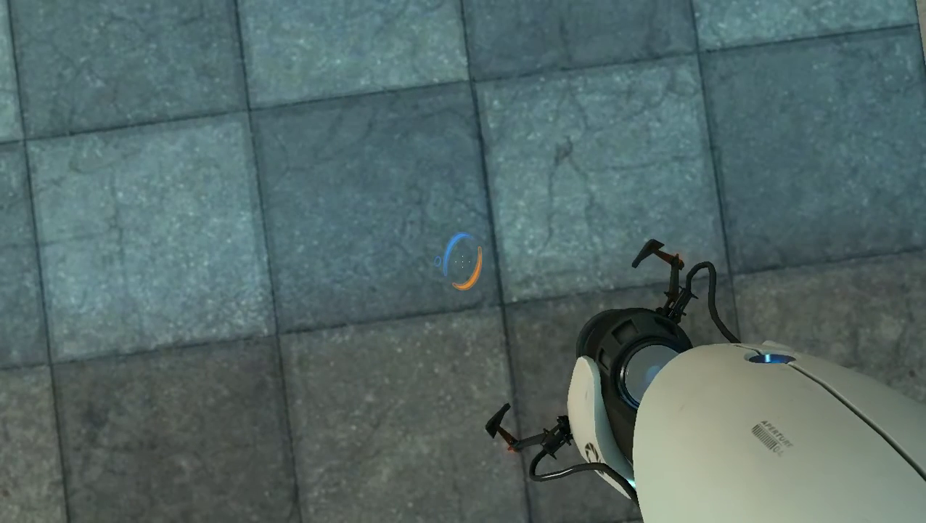
right_click(463, 261)
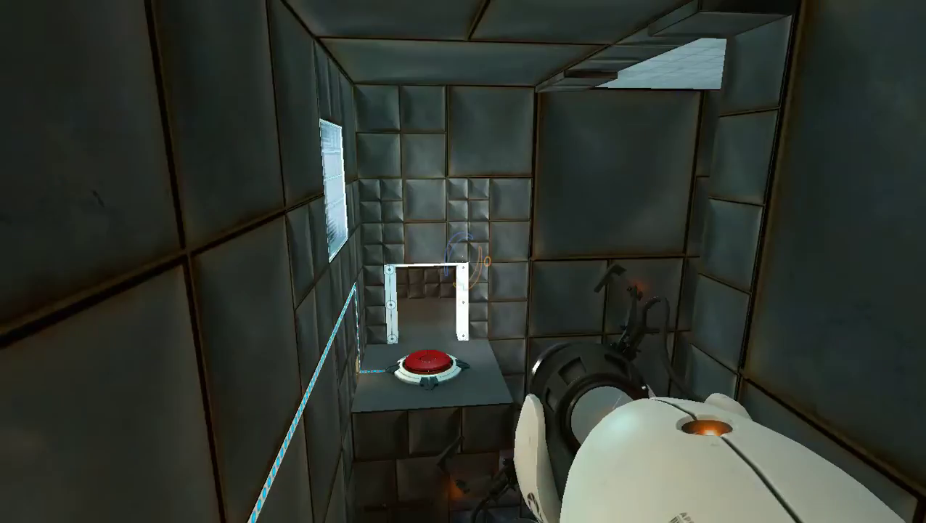
right_click(463, 261)
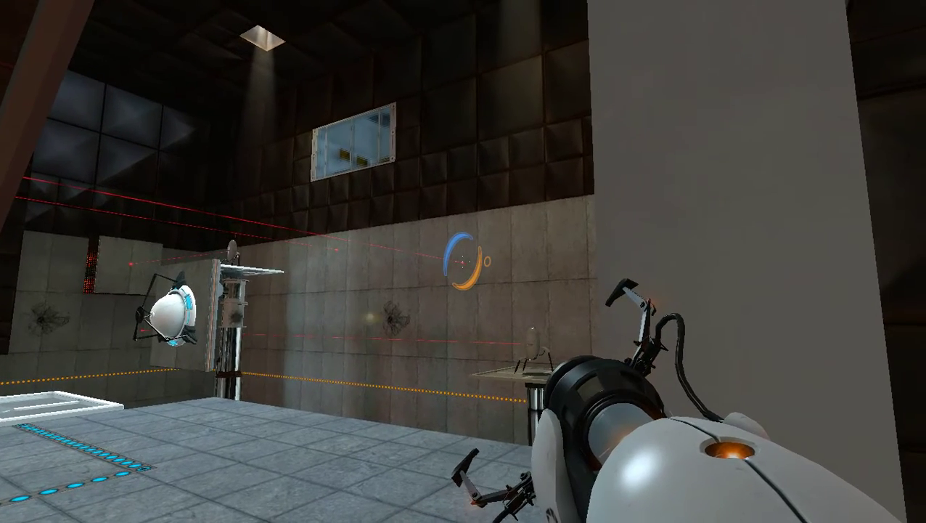
Step: Place a blue portal on the tiled wall and walk up to the pedestal button
click(463, 261)
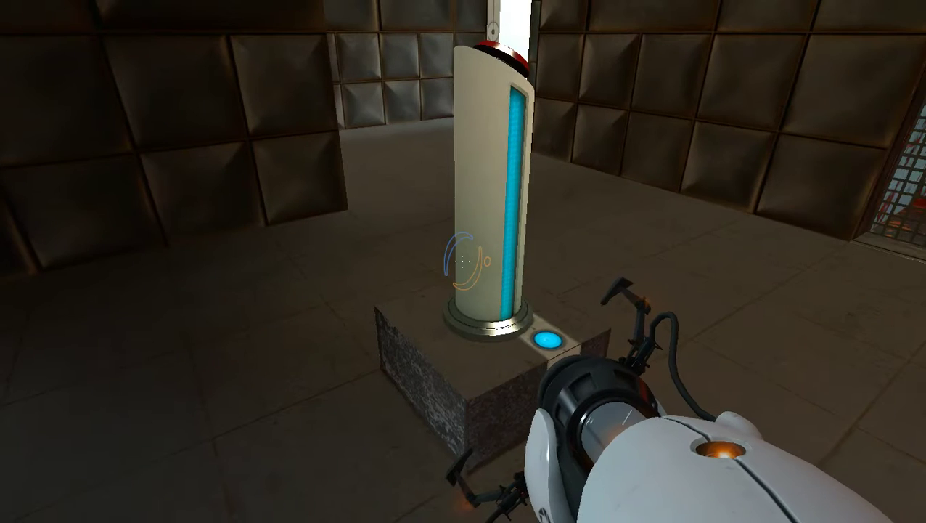
key(w)
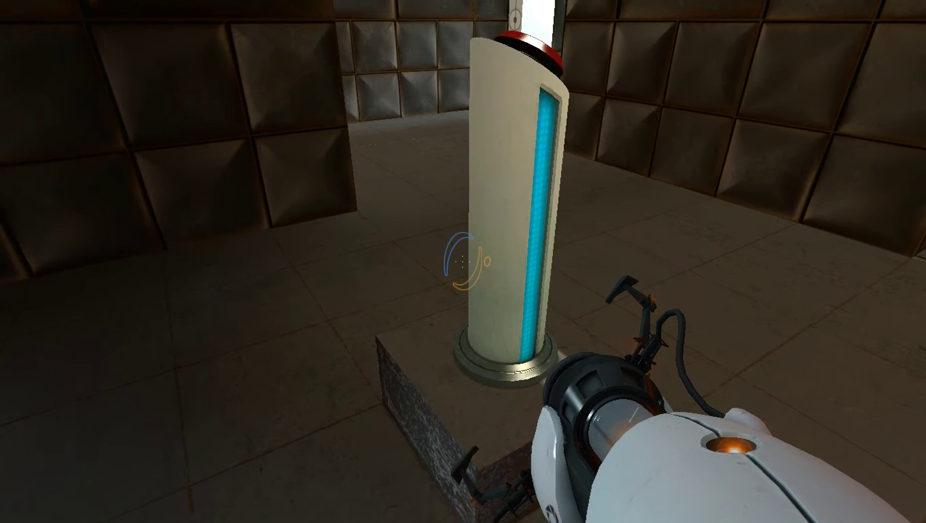
key(w)
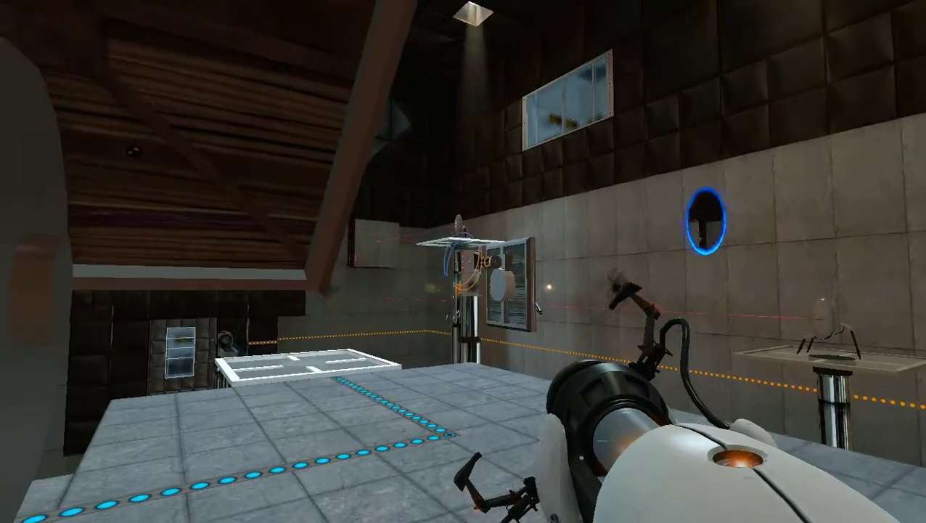
Step: Set orange and blue portals on the far wall and step through into the grate room
right_click(463, 261)
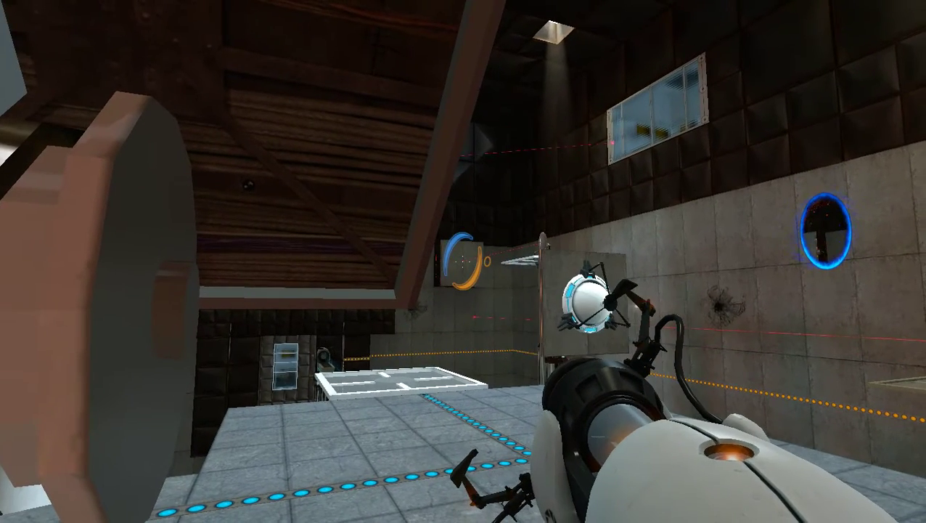
click(463, 261)
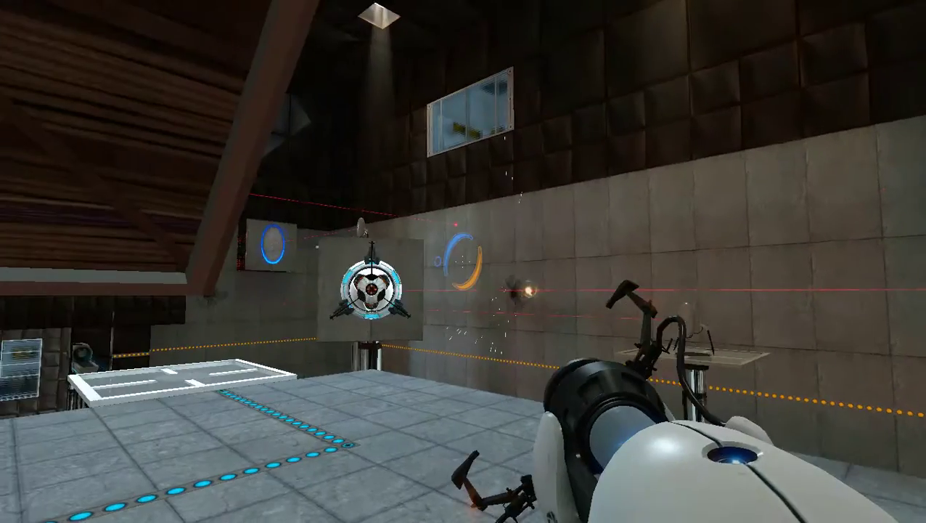
key(w)
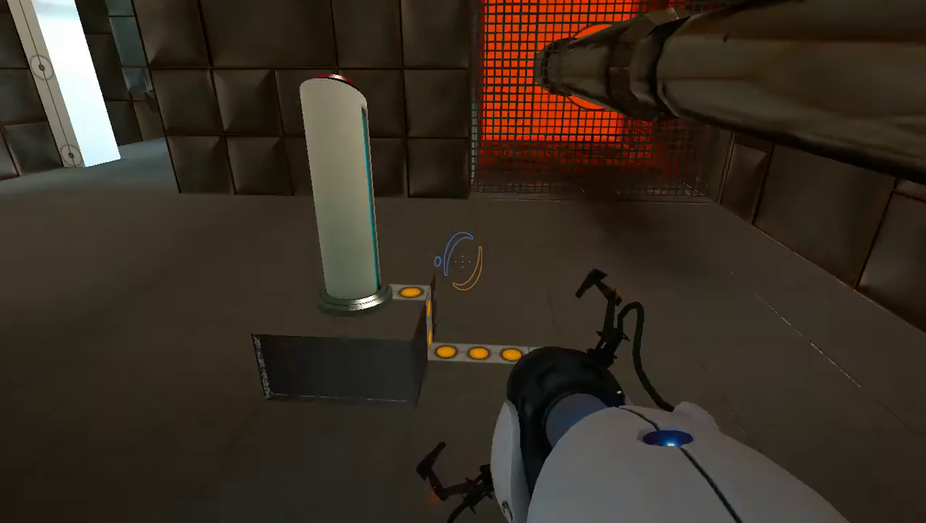
Step: Cross to the observation window and re-place the blue and orange portals on the walls
key(w)
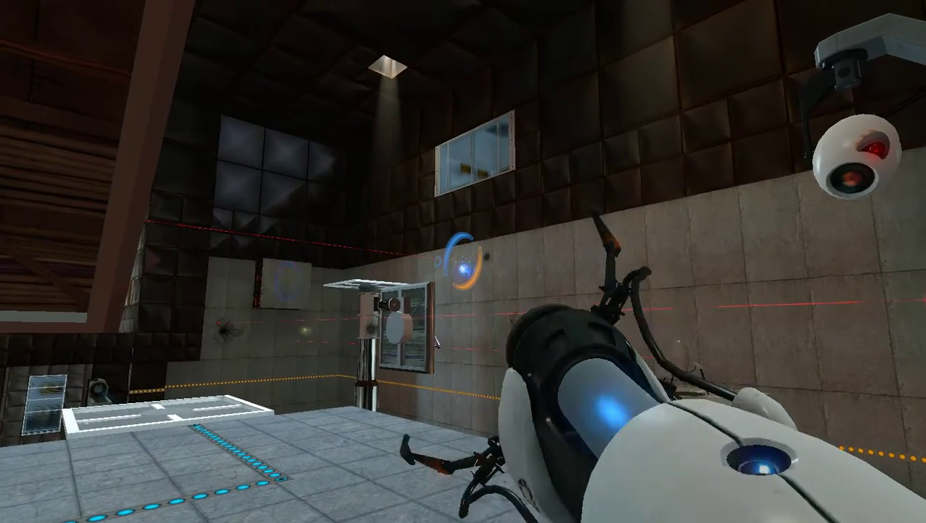
click(463, 262)
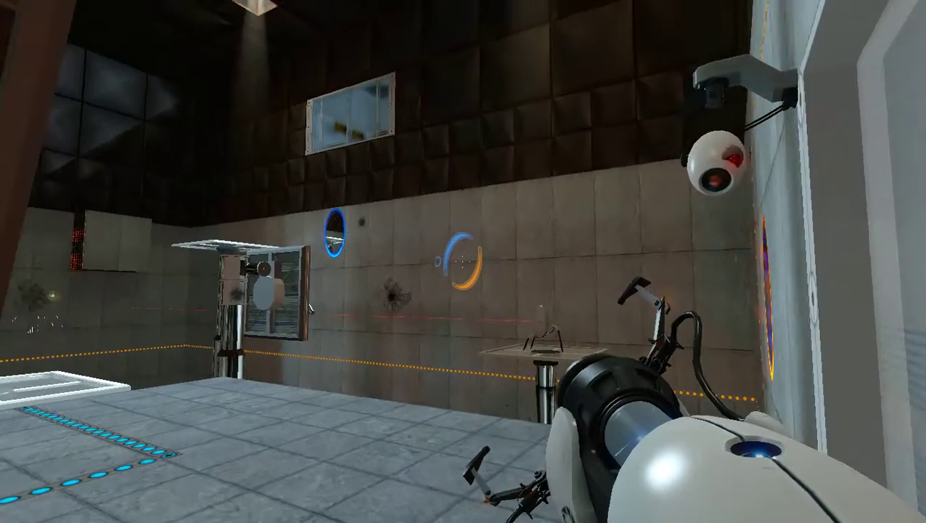
right_click(463, 262)
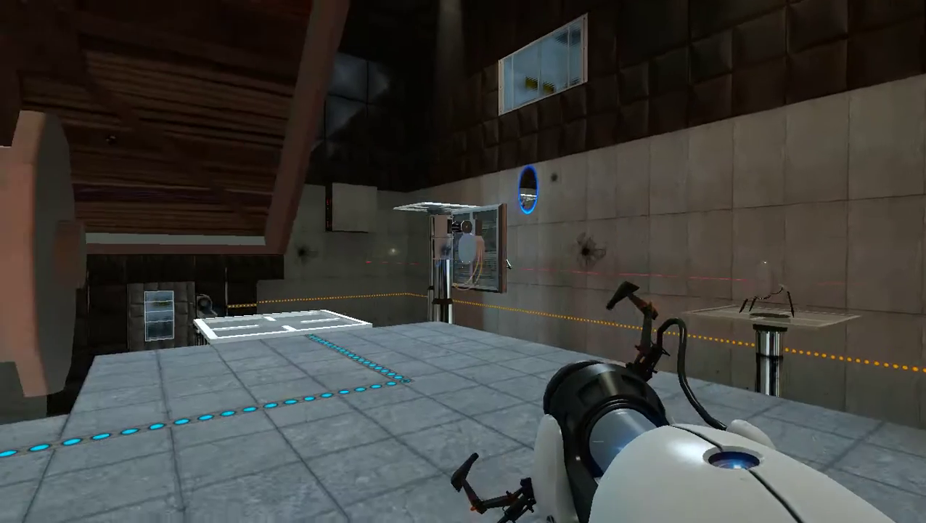
right_click(463, 262)
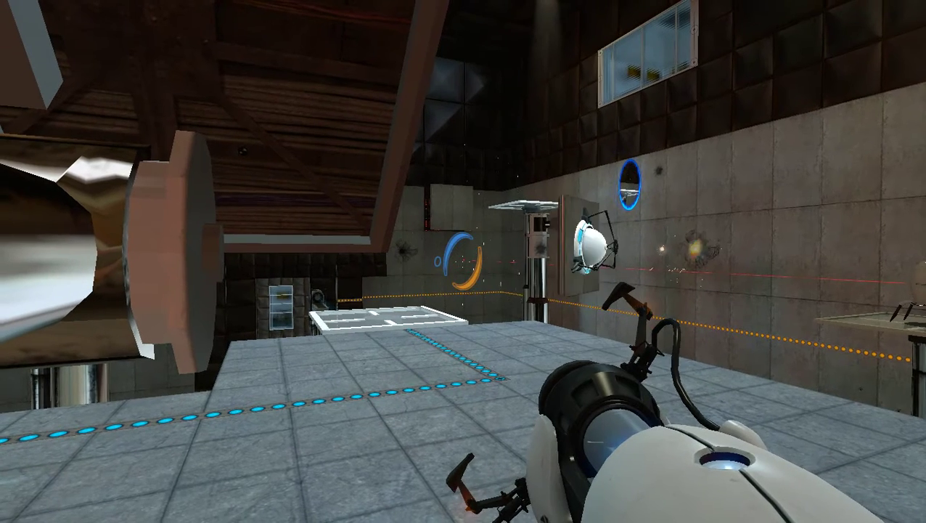
click(463, 262)
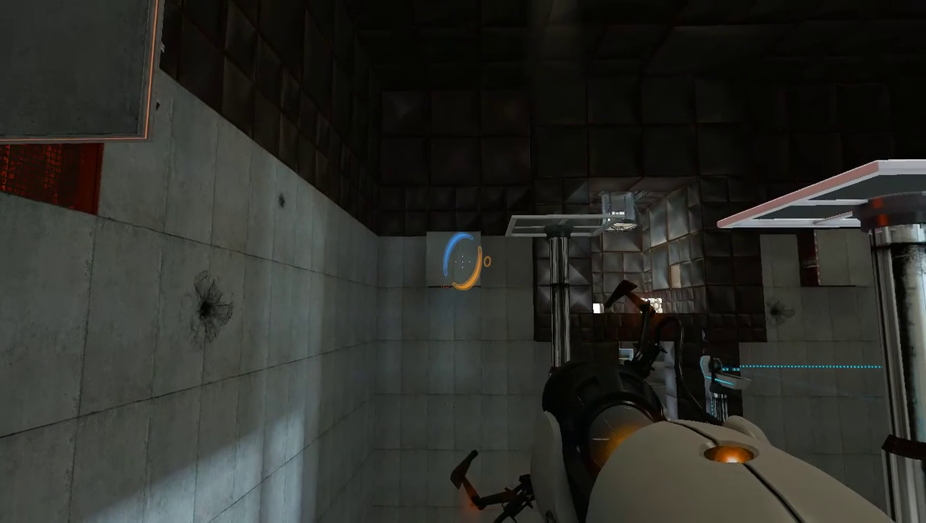
Step: Place orange portals ahead and blue portals across the room, then walk through
right_click(463, 262)
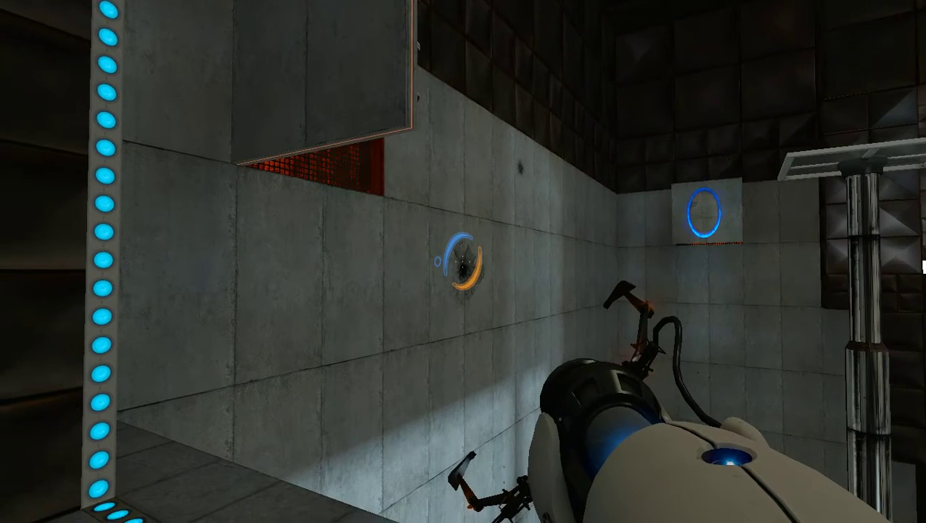
right_click(463, 261)
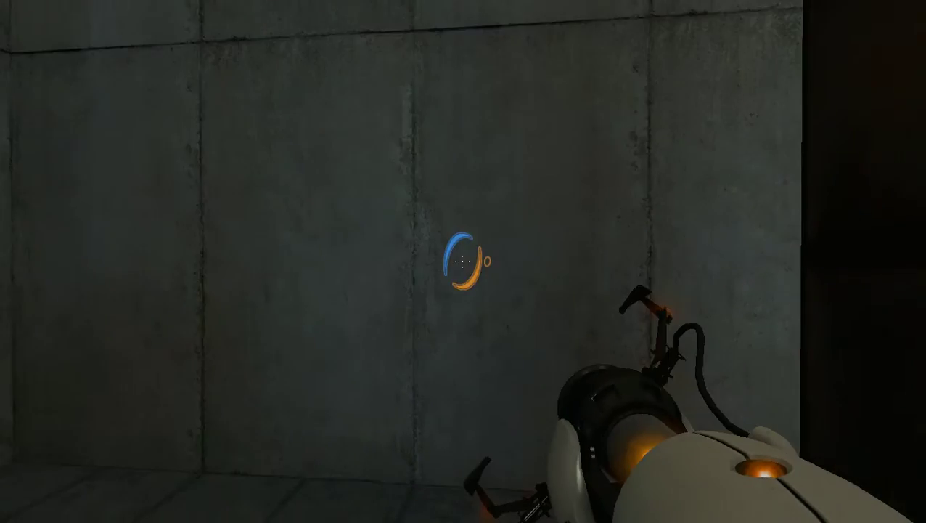
click(463, 262)
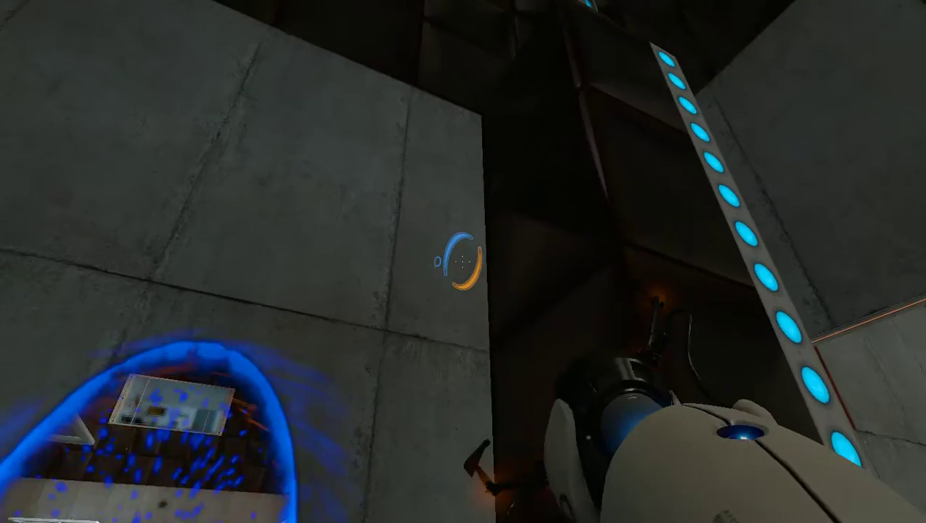
click(463, 262)
key(w)
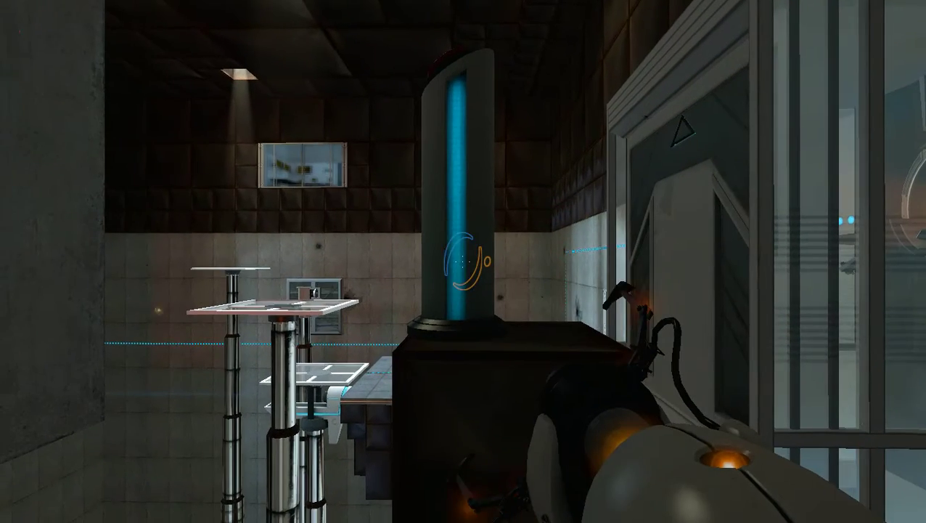
Step: Round the corner, open an orange portal on the concrete wall, and go through
key(w)
key(w)
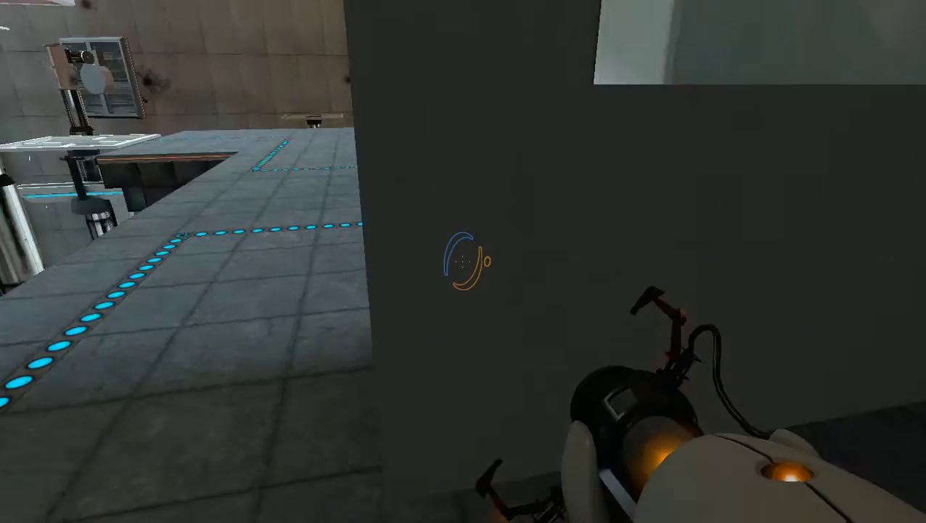
key(w)
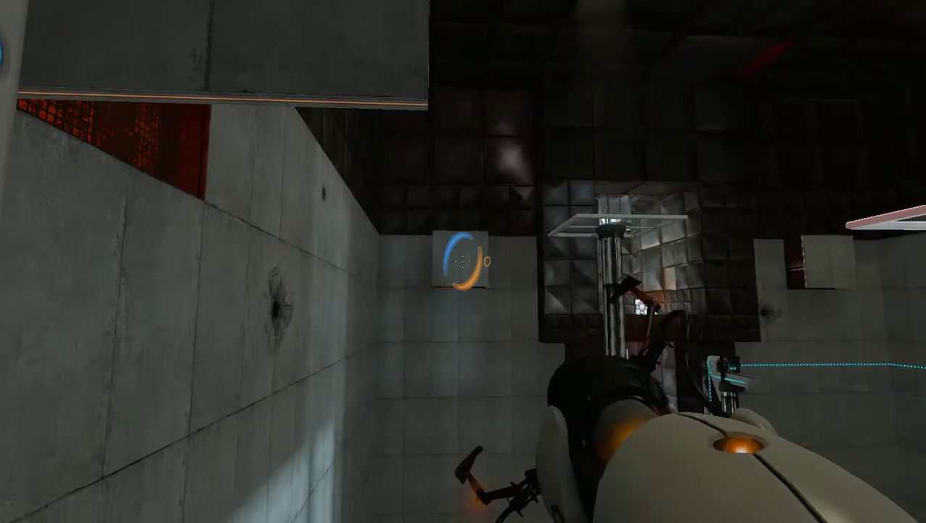
right_click(463, 261)
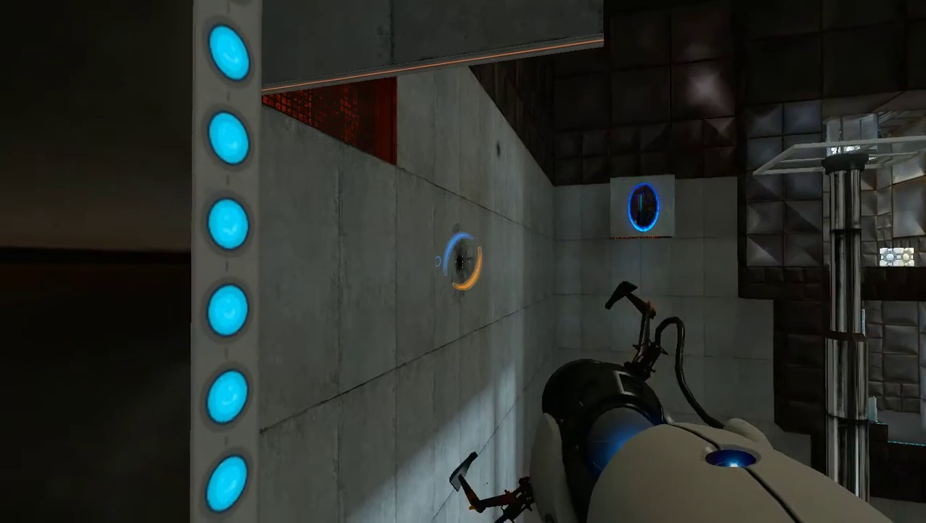
key(w)
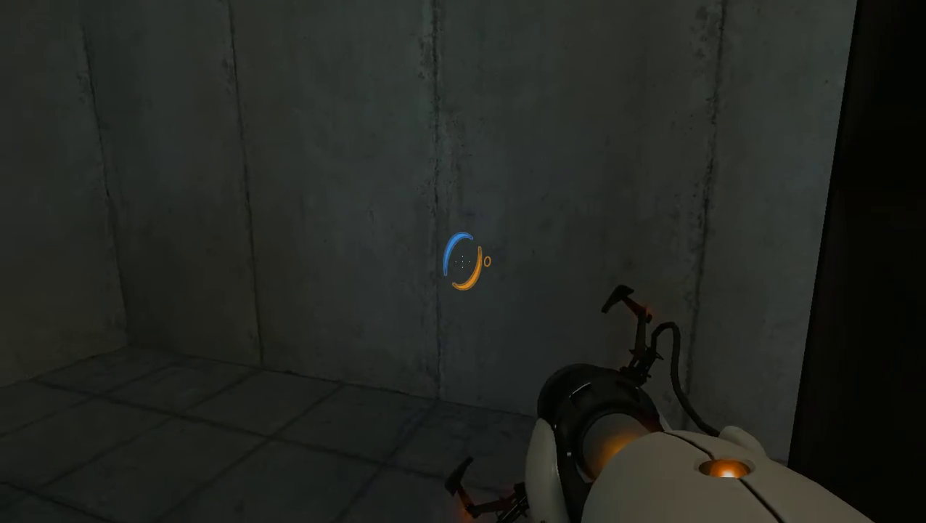
Step: Place an orange portal on the near concrete wall and walk through the blue portal
key(w)
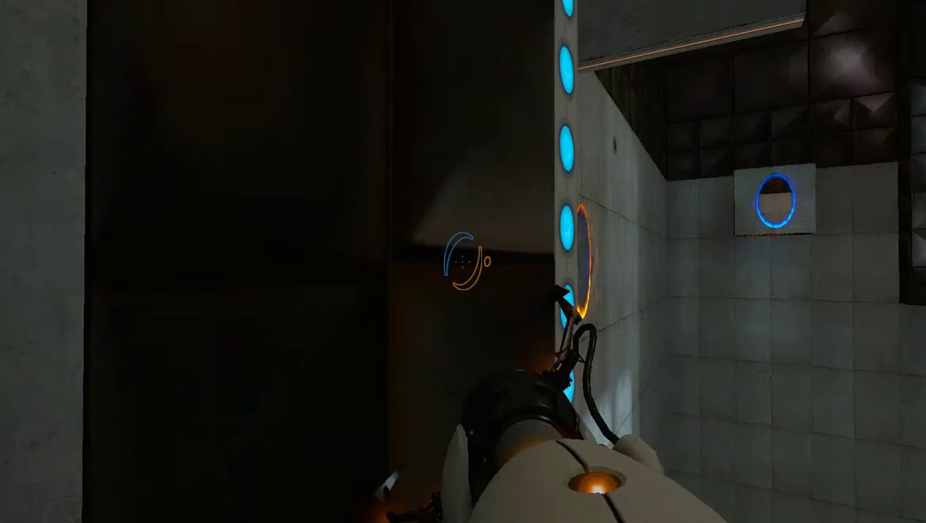
key(w)
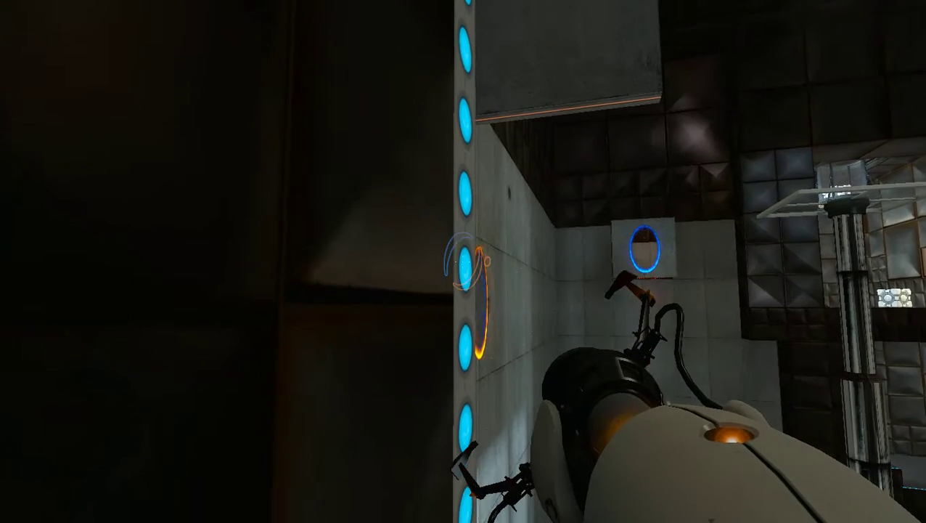
right_click(463, 262)
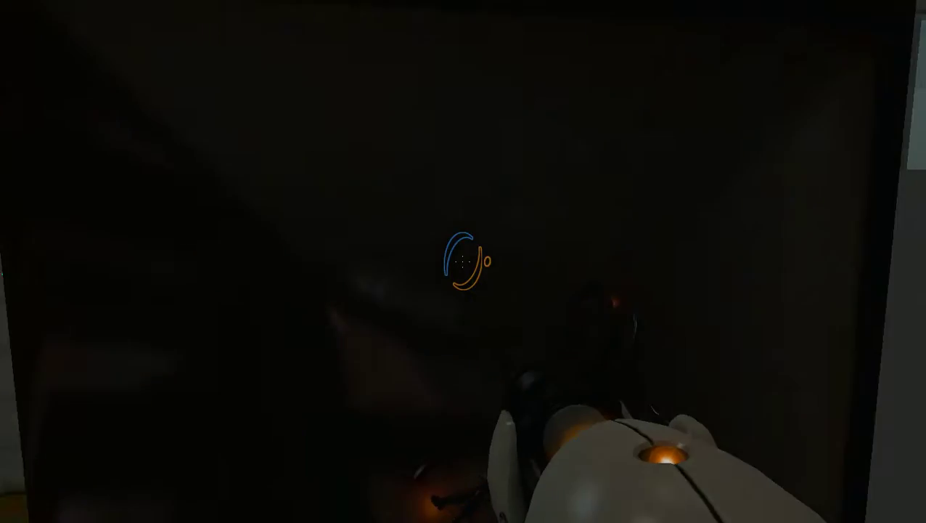
Step: Walk past the observation window across the chamber floor to face the moving platform
key(w)
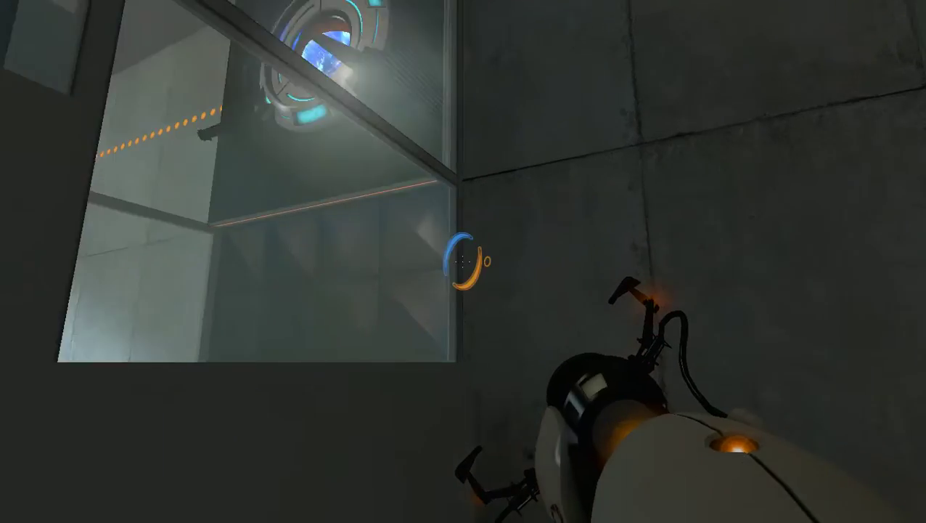
key(w)
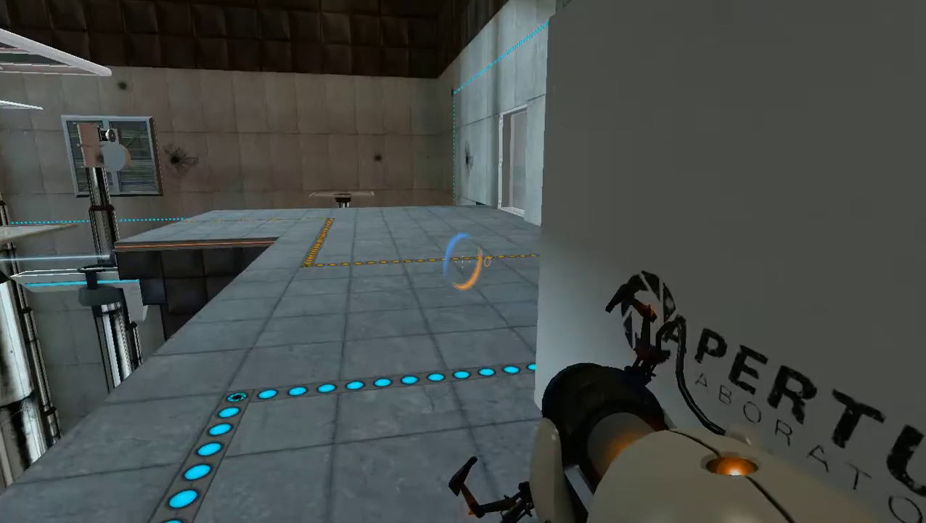
key(w)
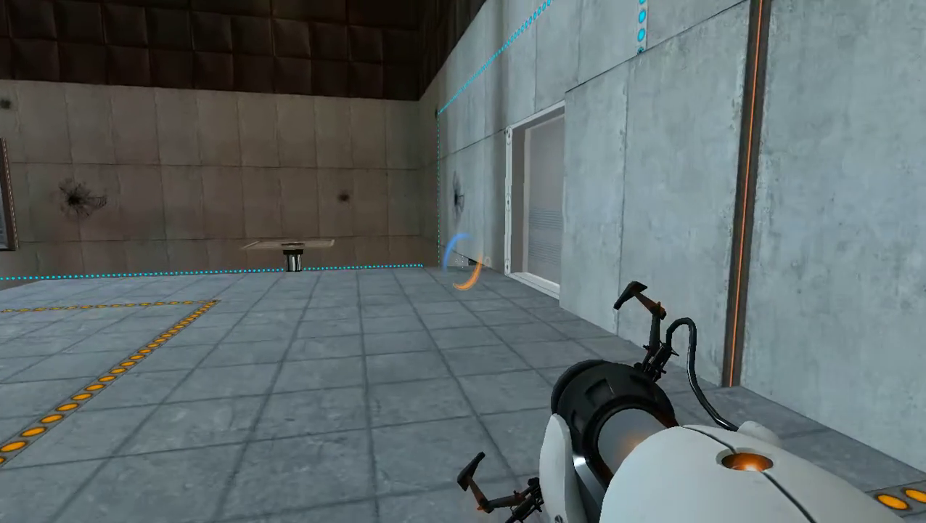
key(w)
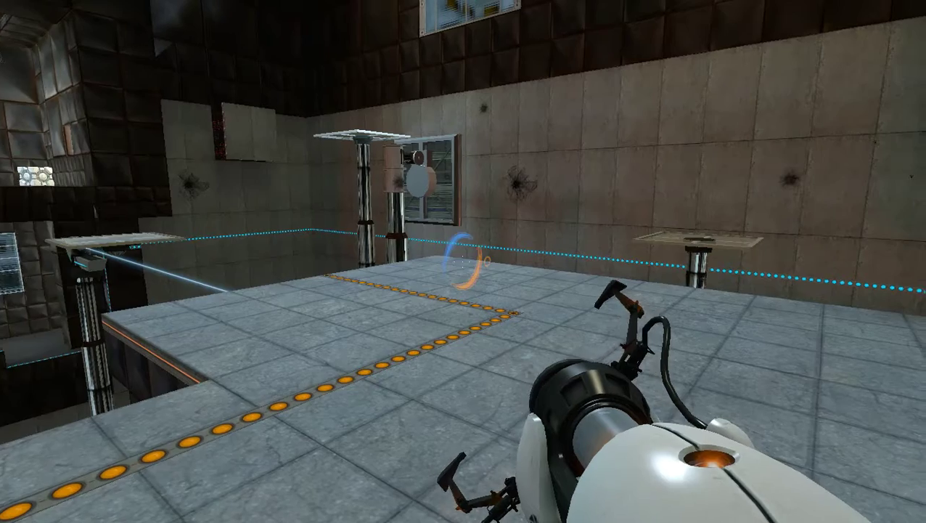
key(w)
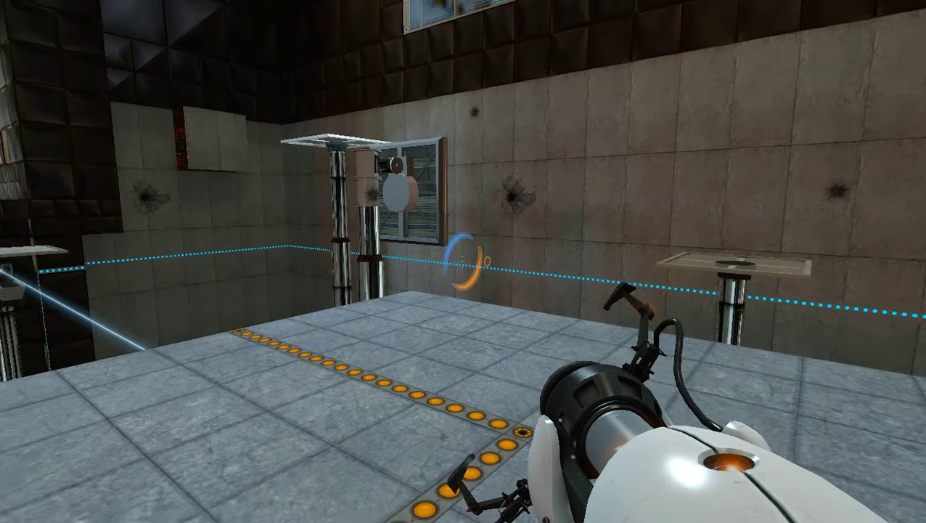
key(w)
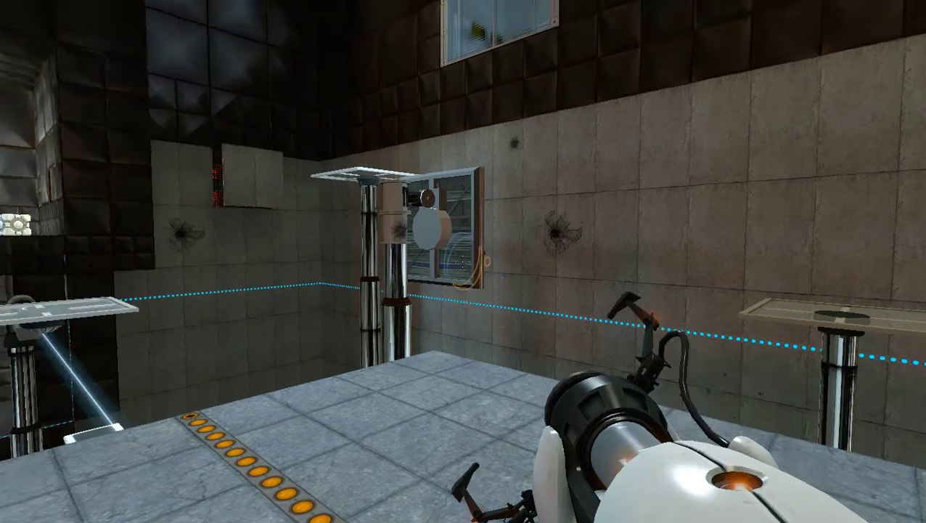
key(w)
key(w)
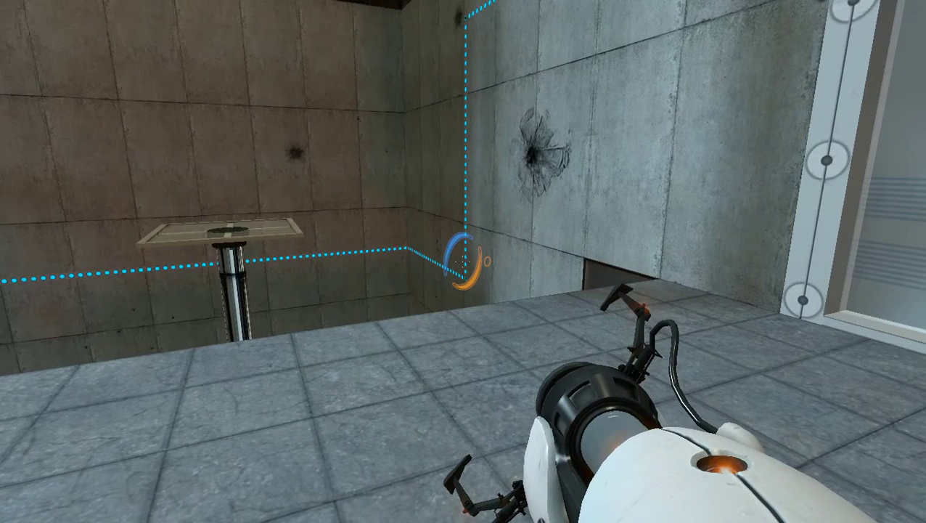
key(w)
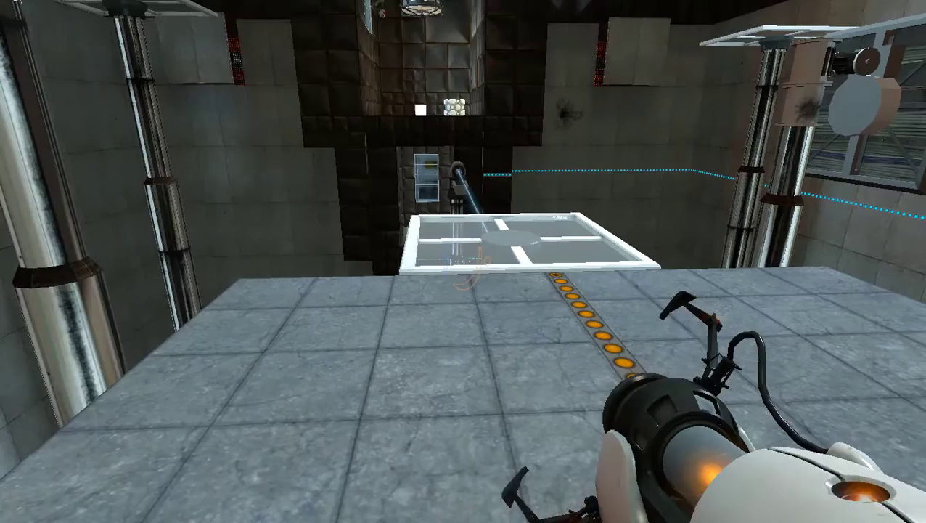
Step: Ride the moving platform, placing a blue portal on the far wall and an orange on the panel
key(w)
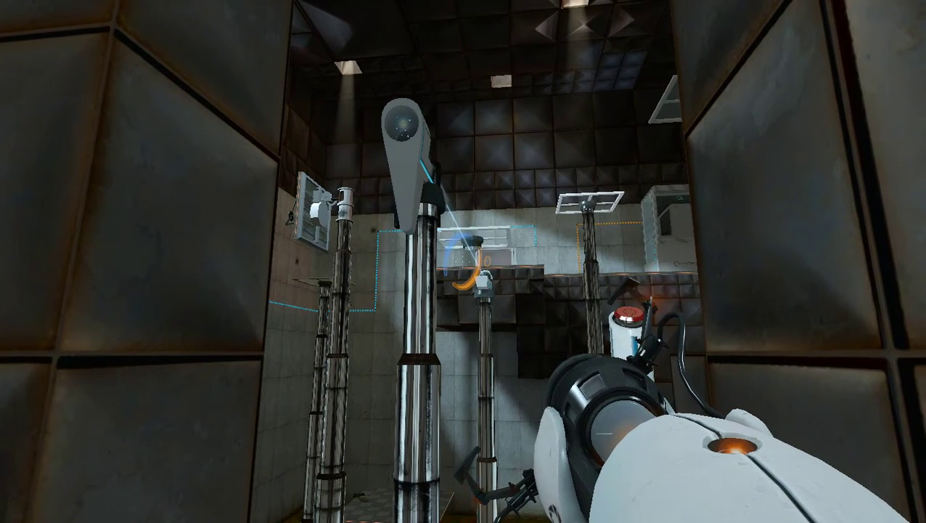
click(463, 261)
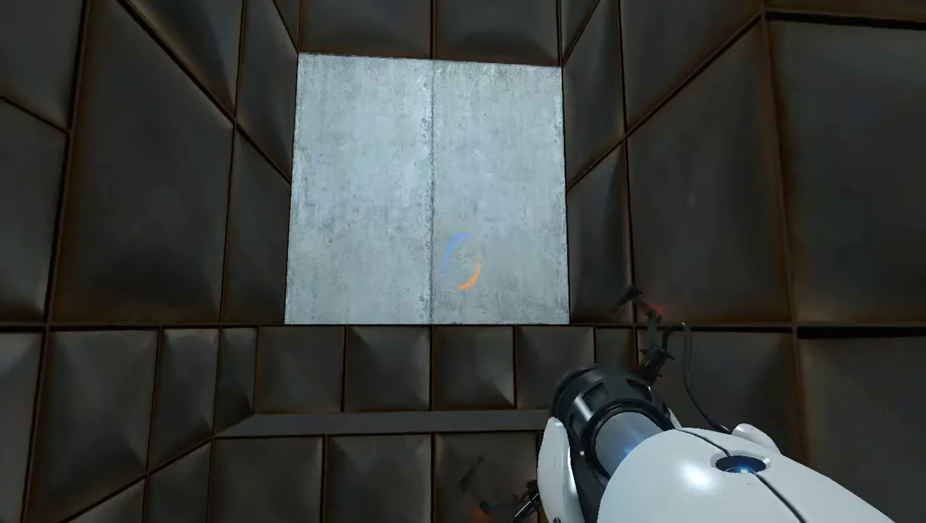
right_click(463, 261)
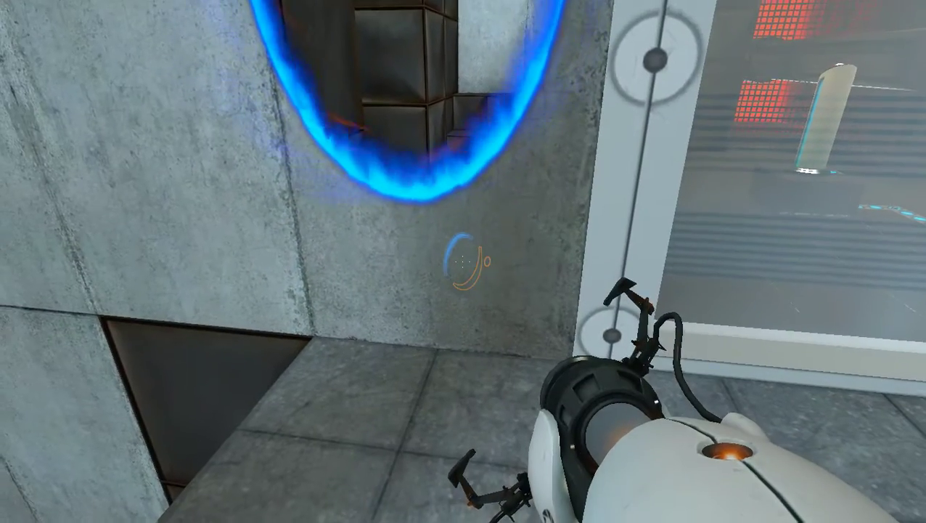
Step: Reposition the blue portal ahead, walk through, and head toward the orange portal
click(463, 261)
key(w)
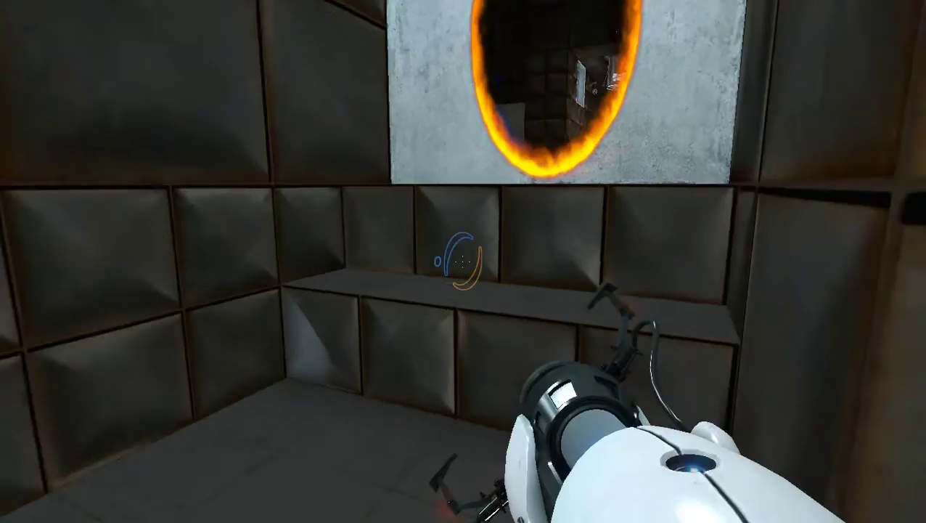
key(w)
key(w)
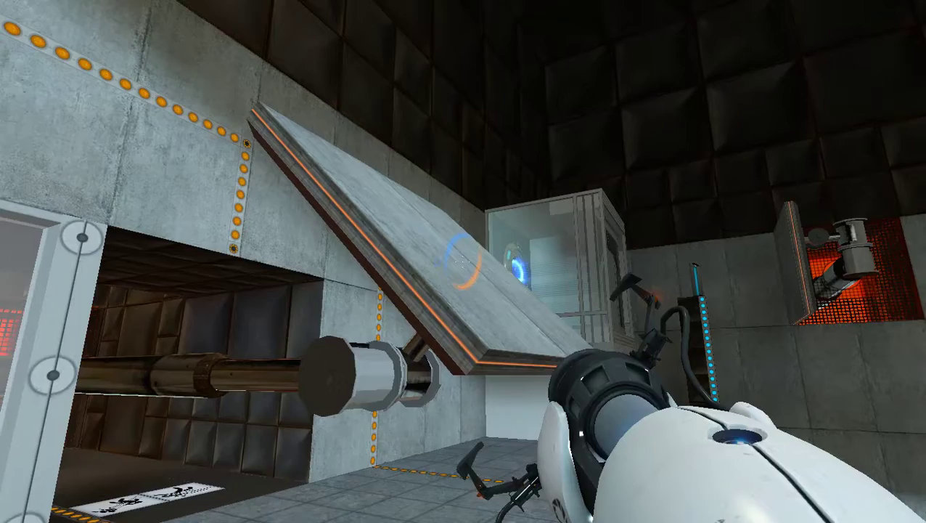
Step: Put a blue portal on the angled panel and pass through to the ledge over the pit
click(463, 261)
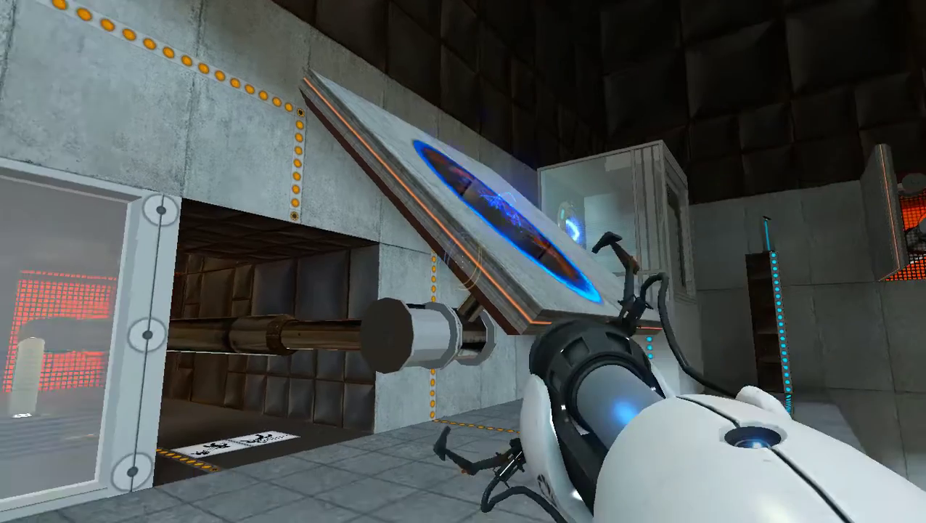
key(w)
key(w)
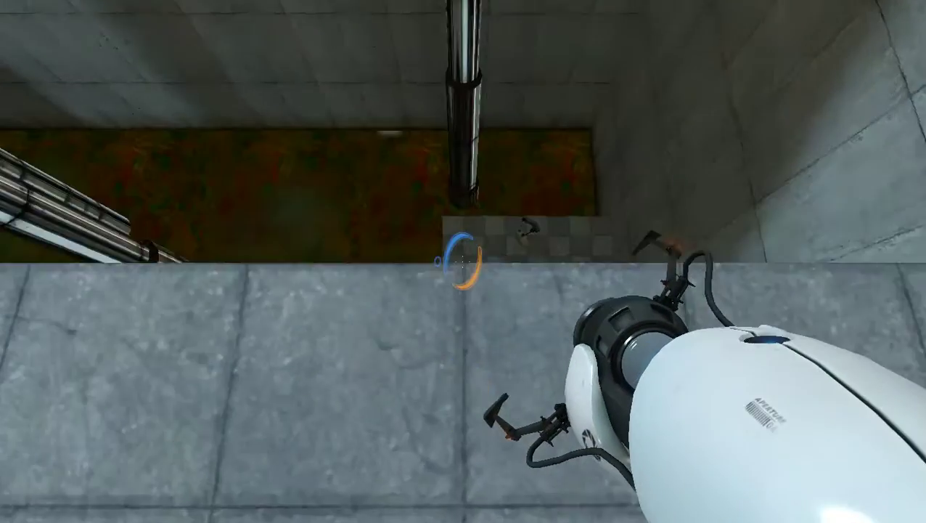
key(w)
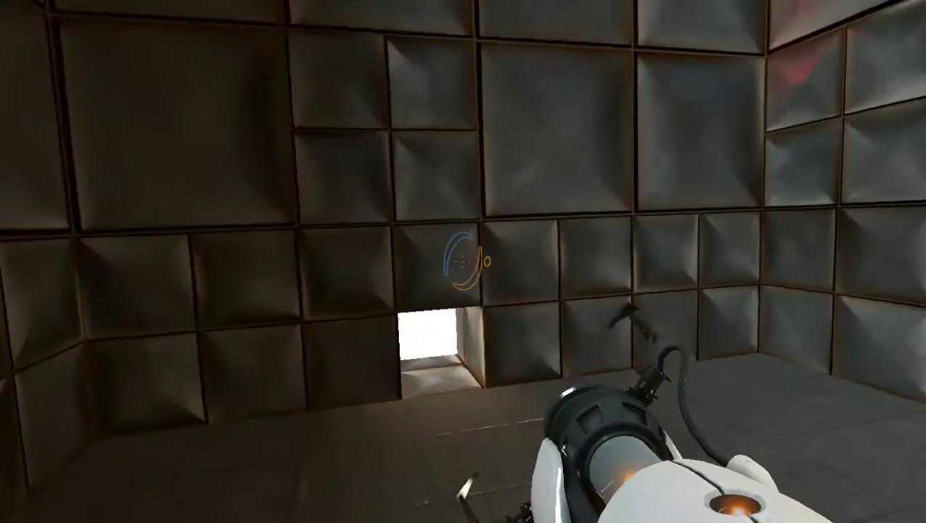
key(w)
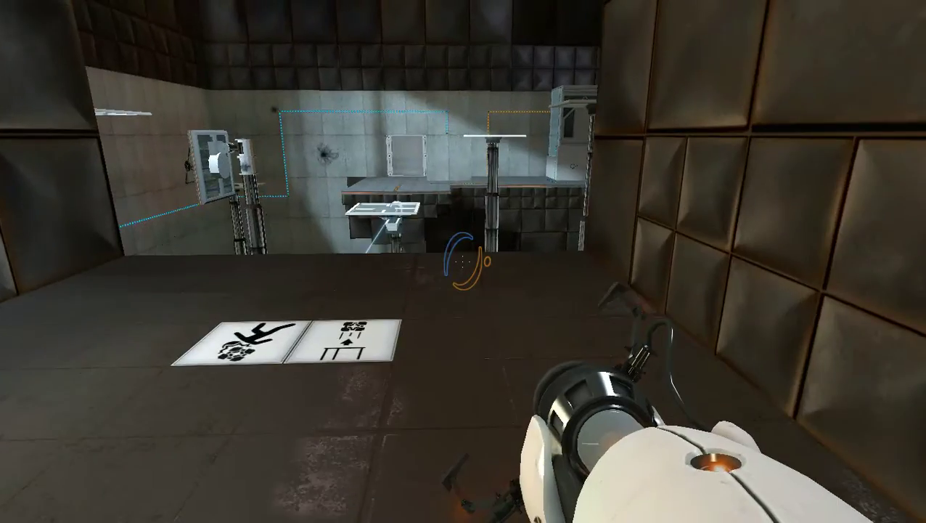
Step: Walk up to the companion cube, pick it up and sidestep with it
key(w)
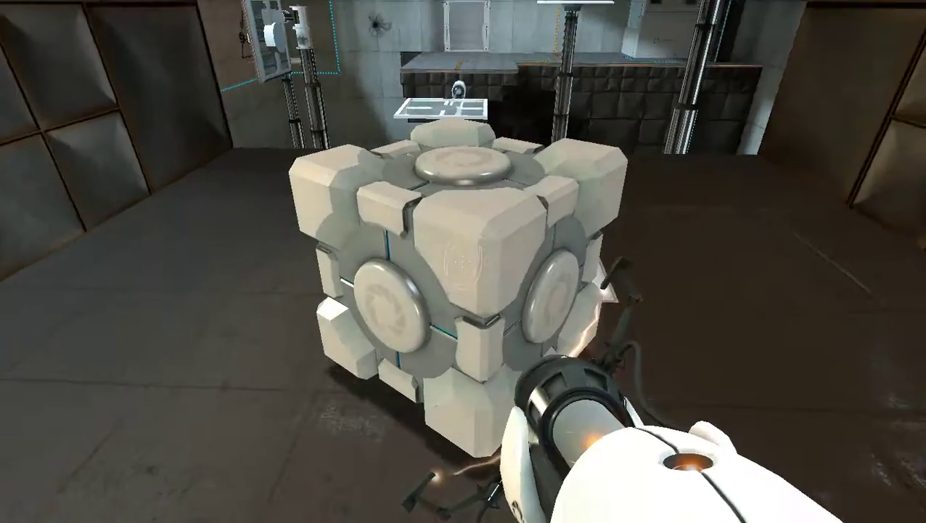
key(e)
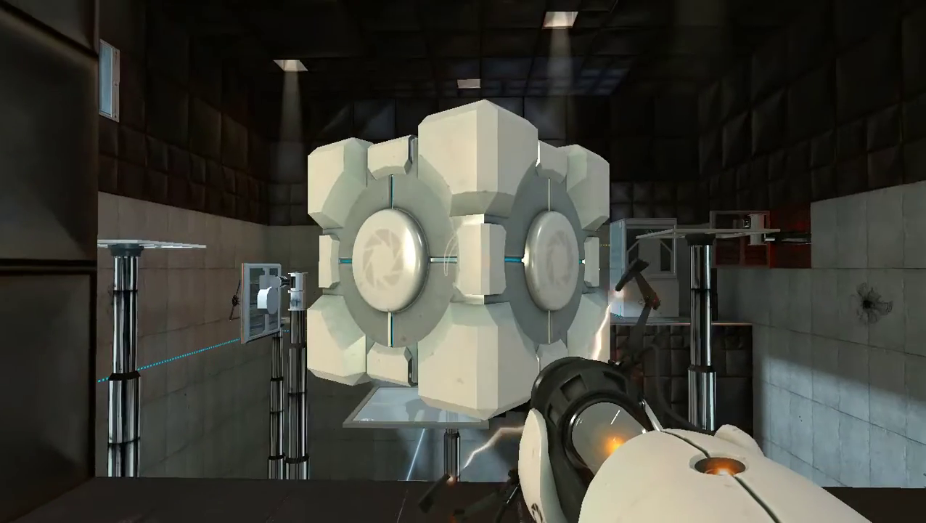
key(a)
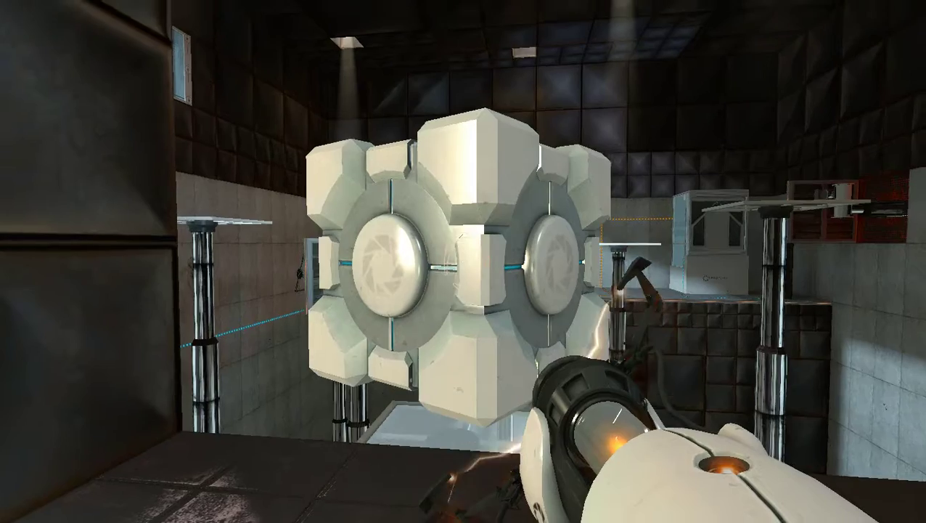
Step: Carry the cube off the lower platform and across the chamber to the glass exit door
key(w)
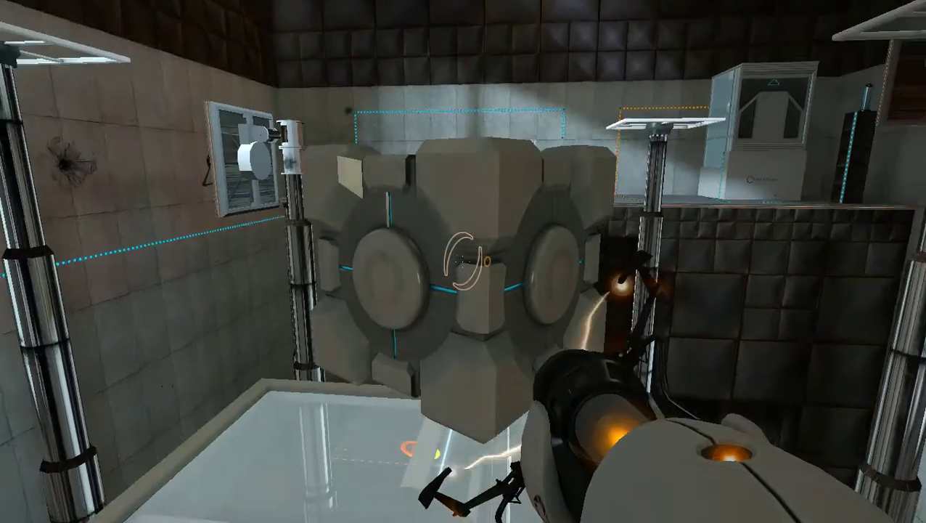
key(w)
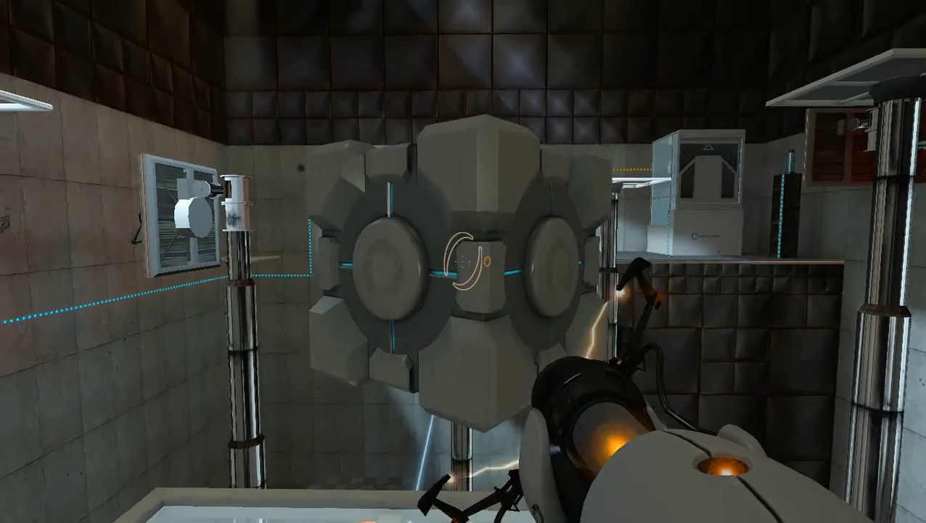
key(w)
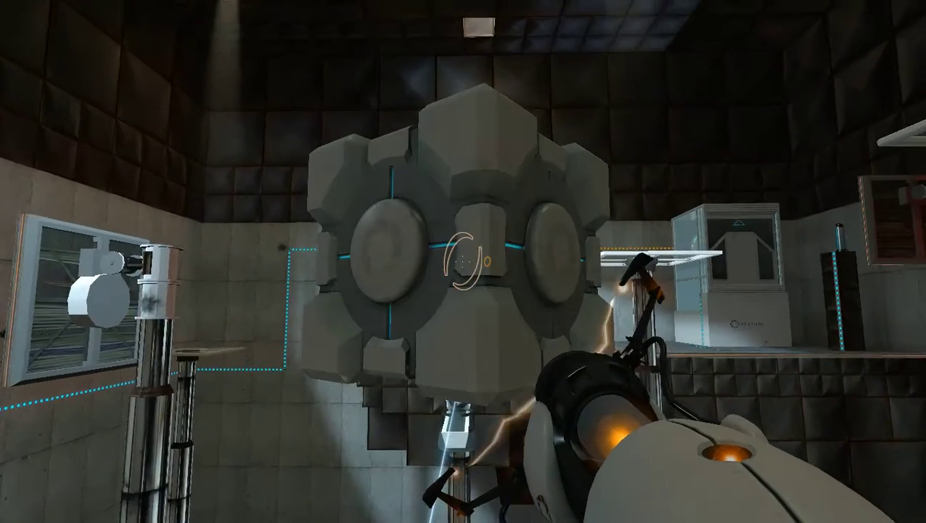
key(w)
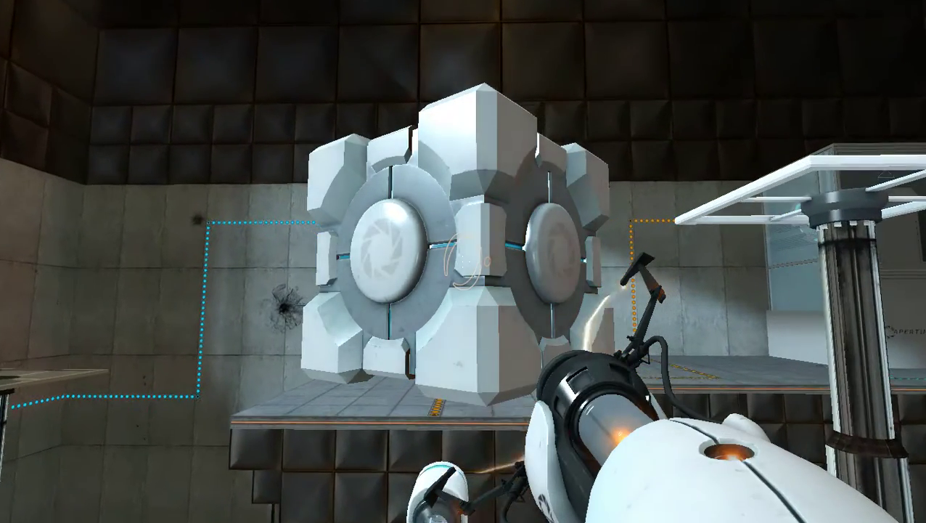
key(w)
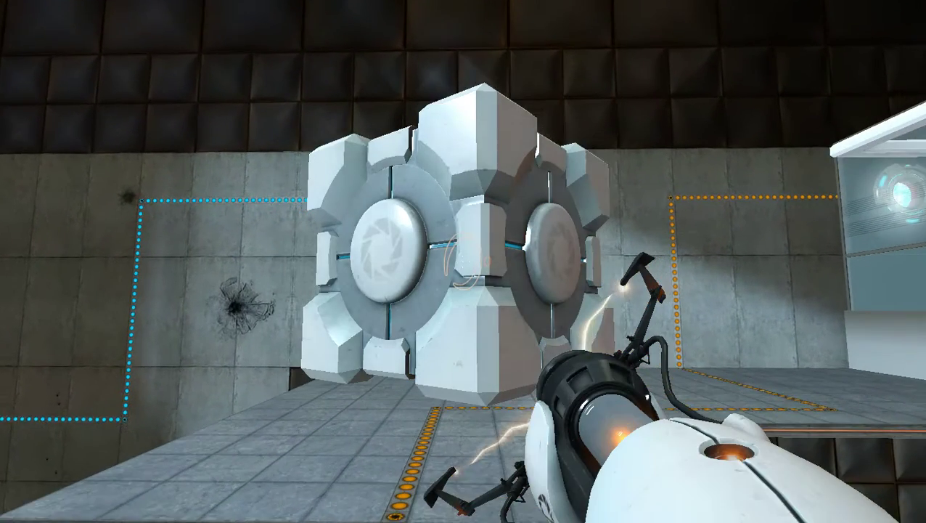
key(w)
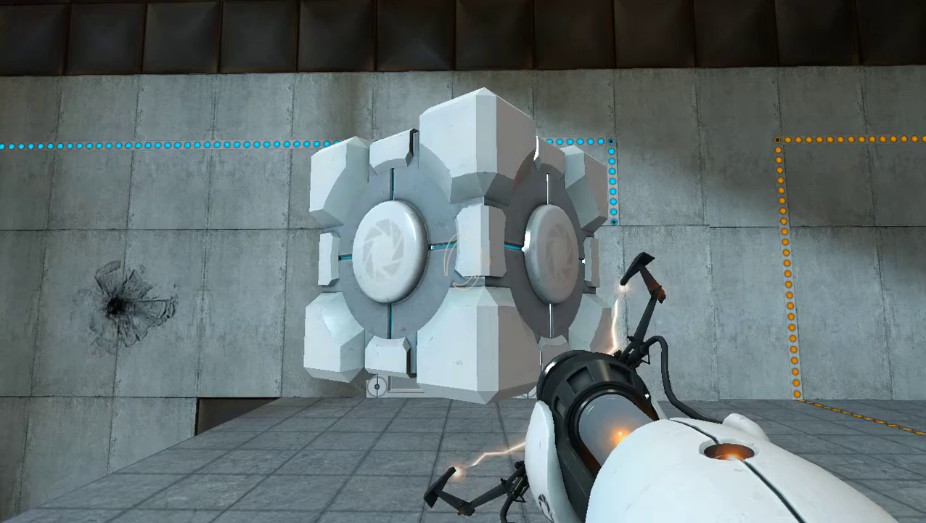
key(w)
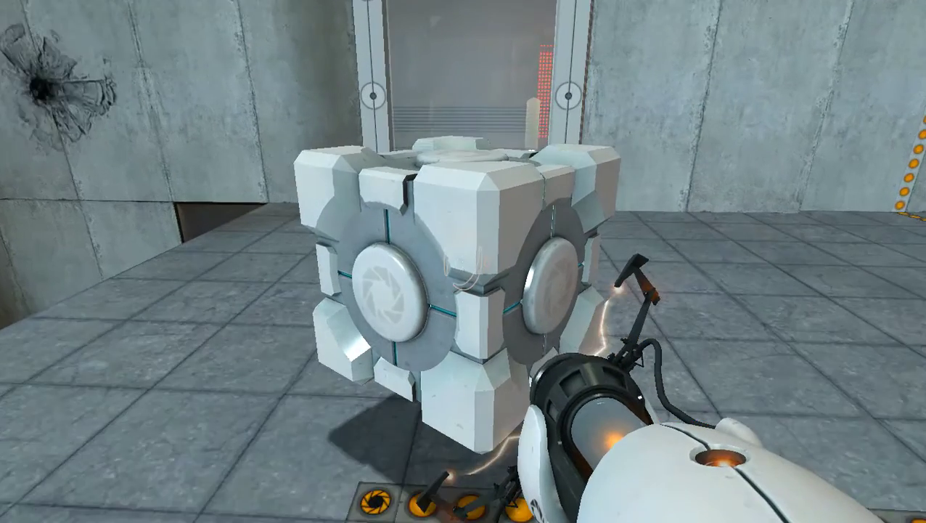
key(w)
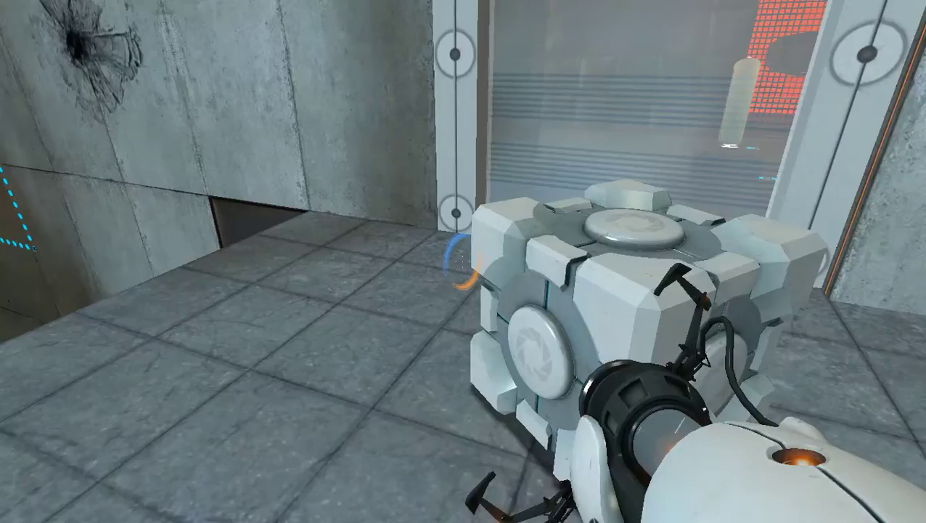
key(w)
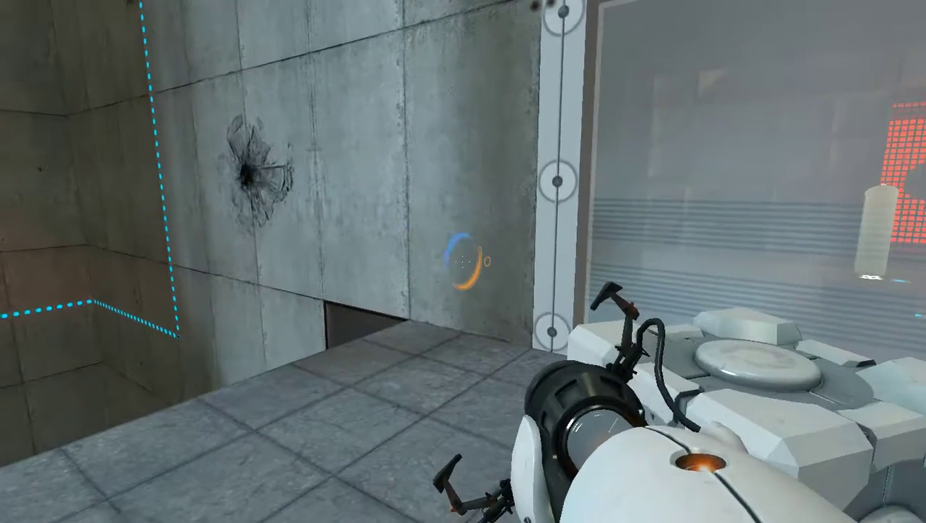
Step: Pass through a blue wall portal, walk off the ledge, and place an orange portal on the concrete panel
click(463, 261)
key(w)
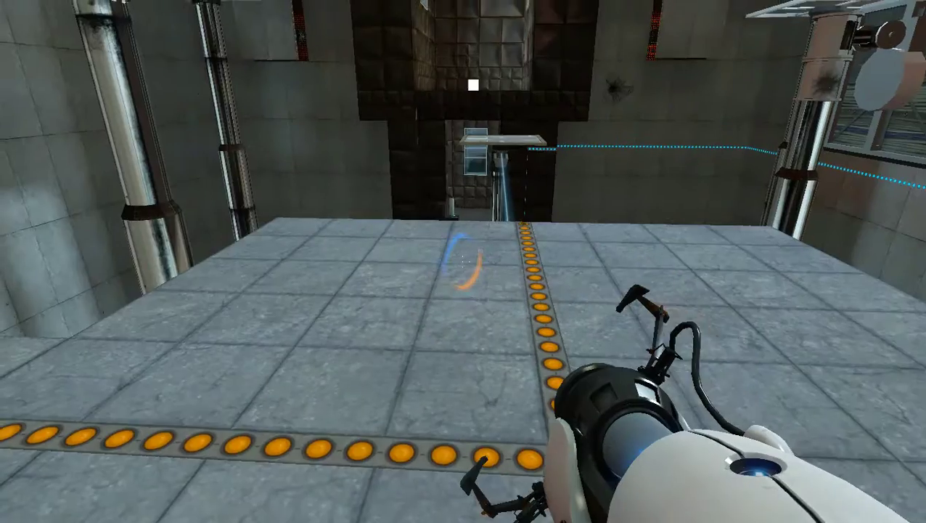
key(w)
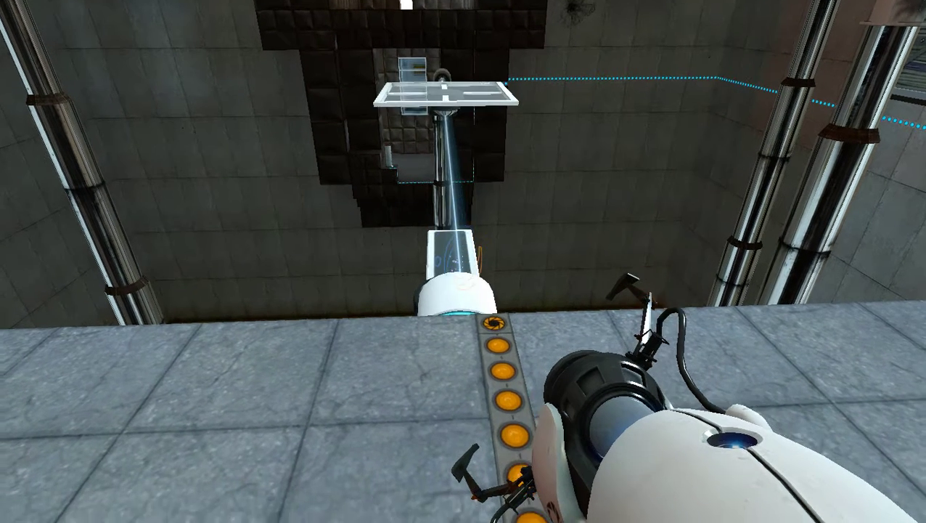
key(w)
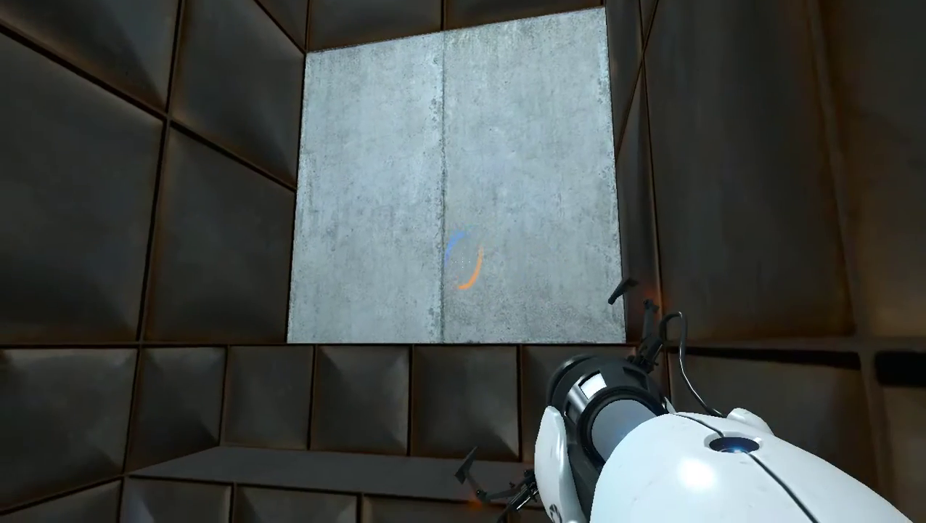
right_click(463, 261)
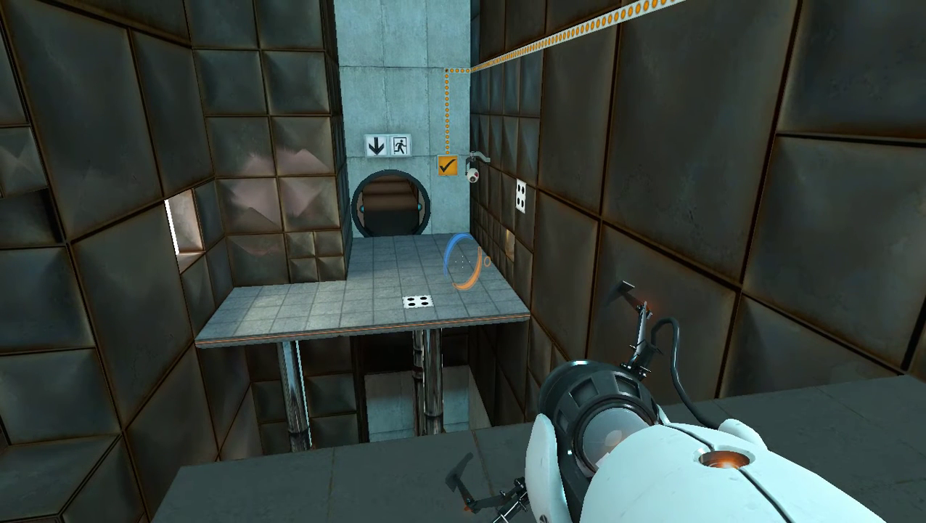
Step: Put a blue portal on the exit platform floor, then drop through an orange floor portal
click(463, 261)
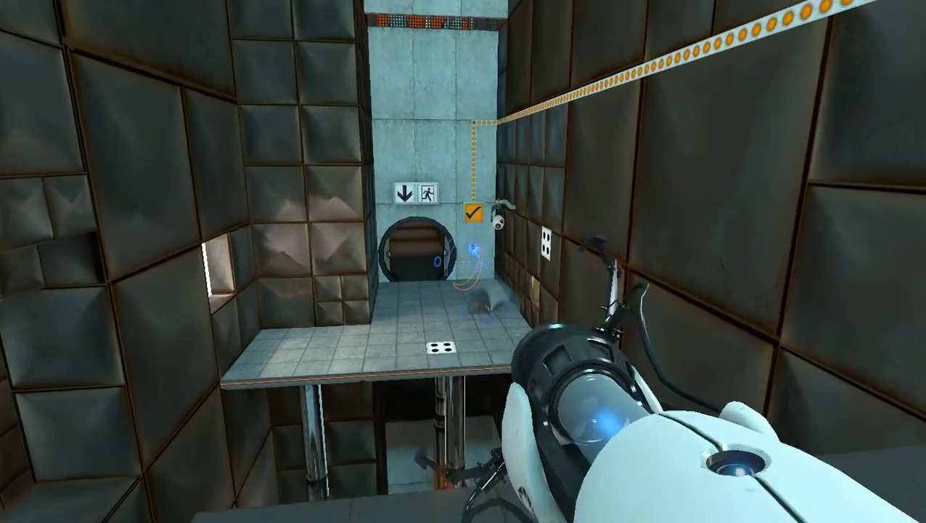
right_click(463, 261)
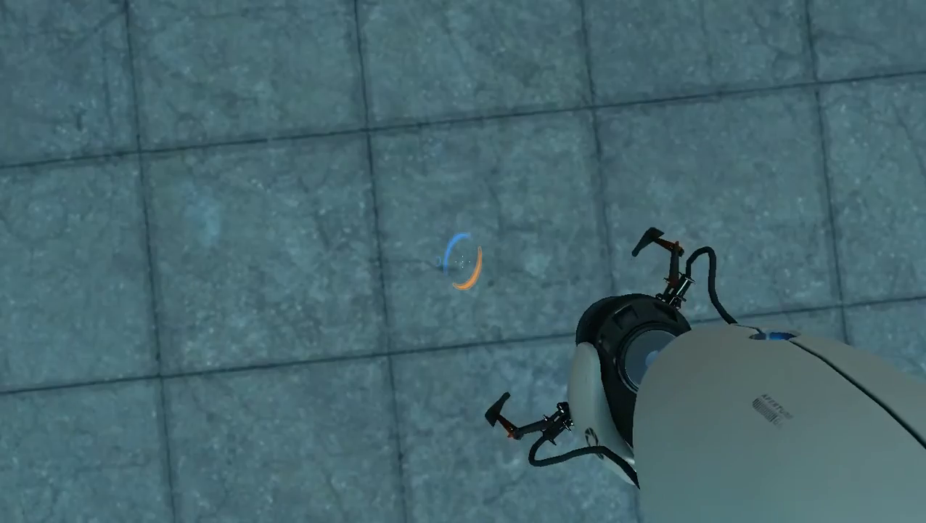
right_click(463, 261)
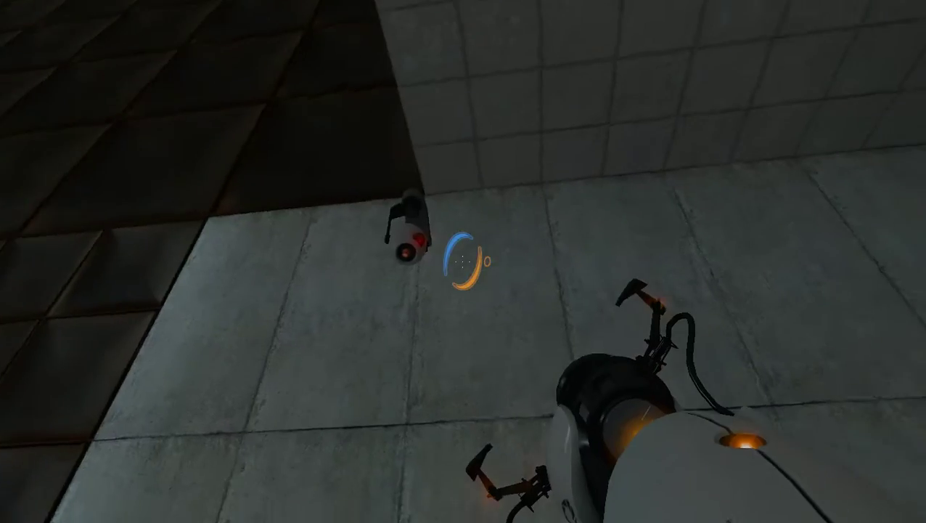
Step: Chain blue and orange portals across the high wall, checkered panel and floor toward the pillared platform
click(463, 261)
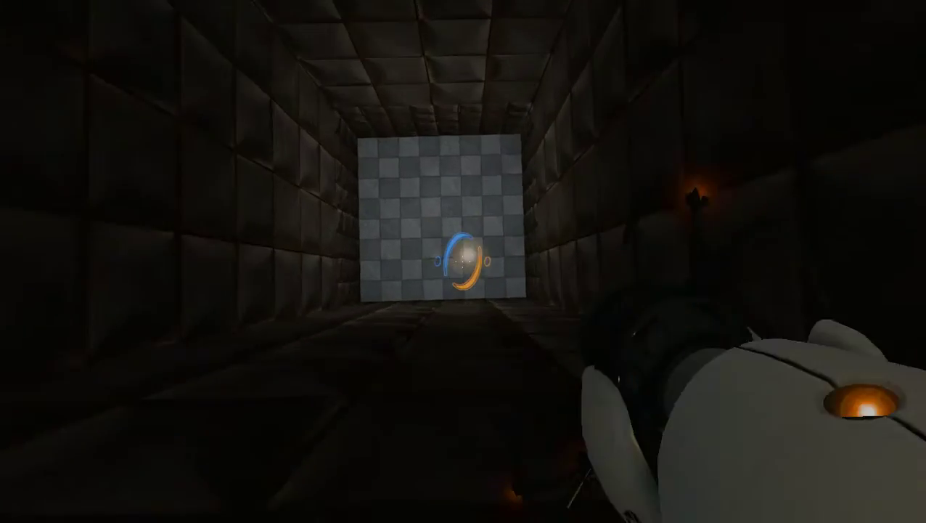
right_click(463, 261)
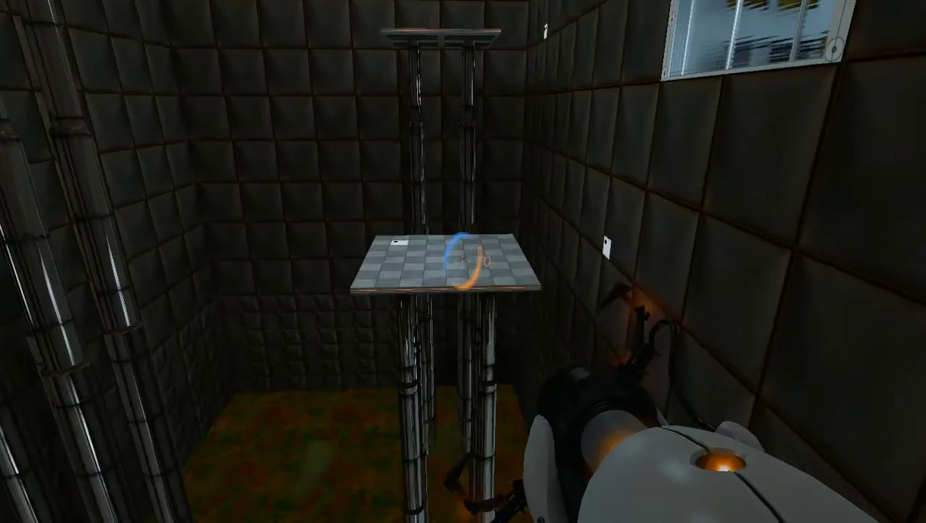
click(464, 262)
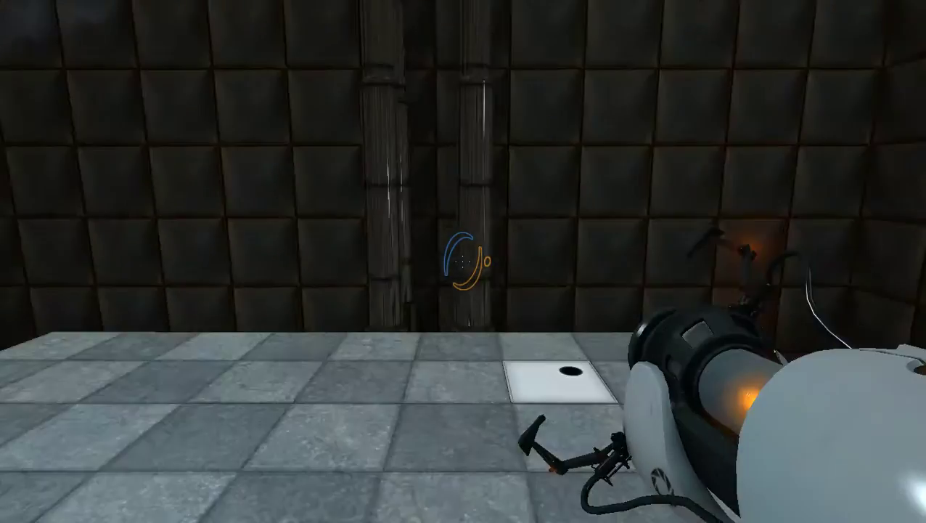
right_click(463, 261)
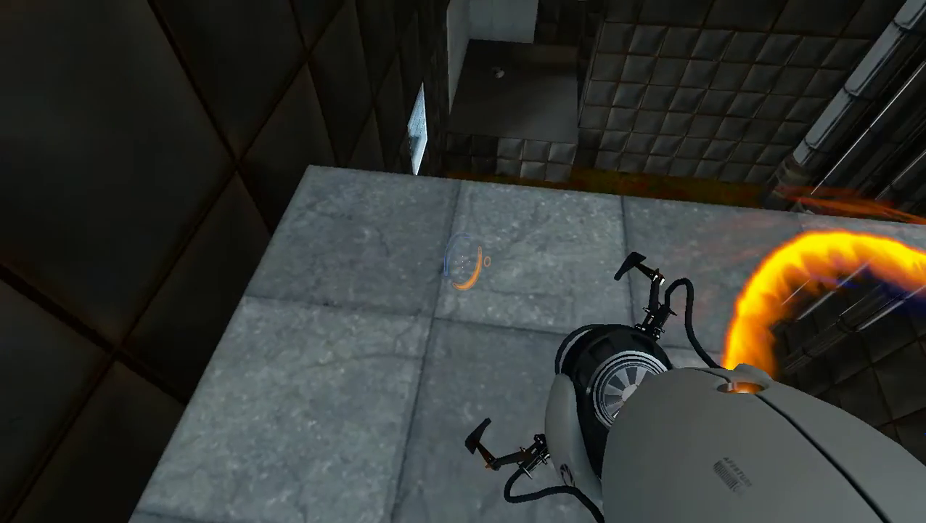
right_click(463, 261)
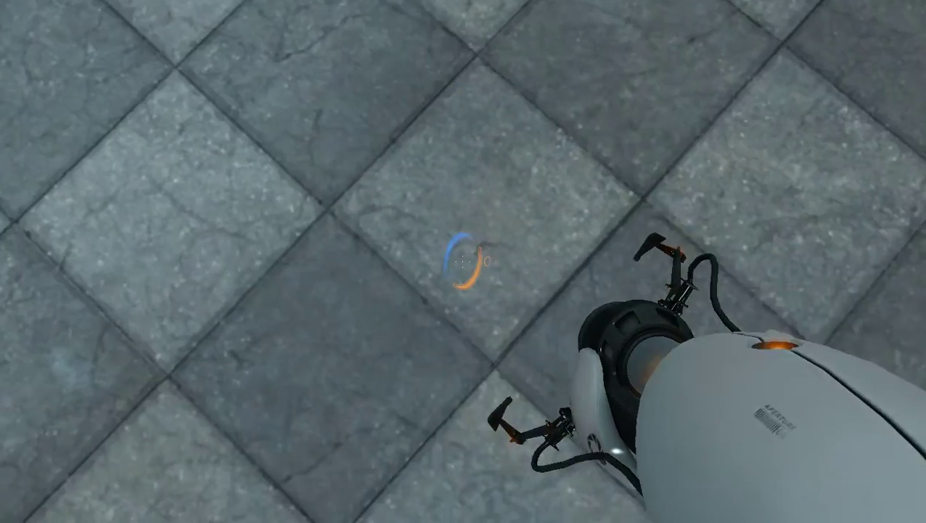
Step: Fling onto the tiled platform with blue and orange floor portals, then pause with Esc
click(463, 261)
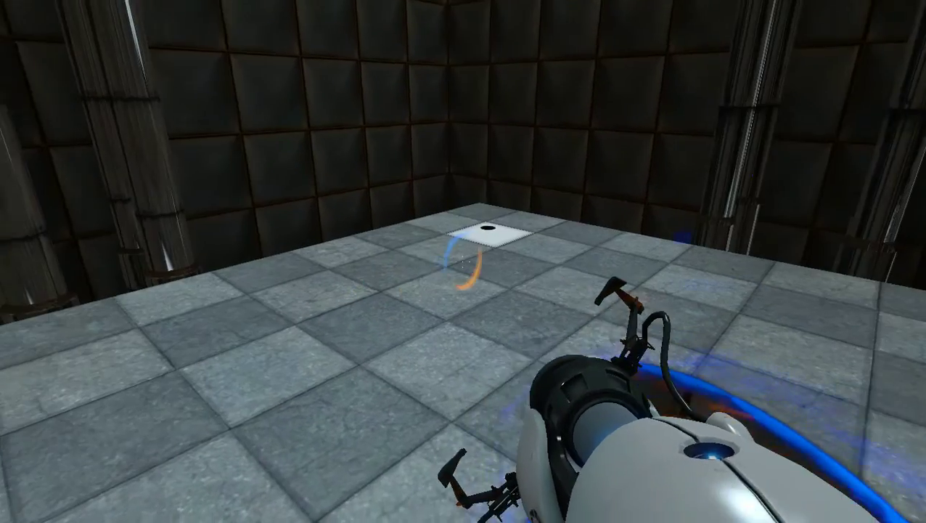
click(463, 262)
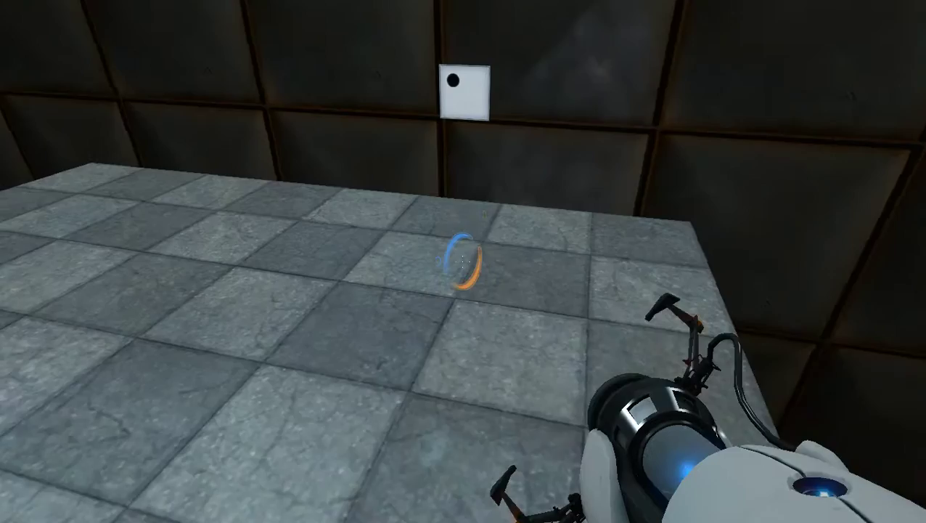
click(463, 261)
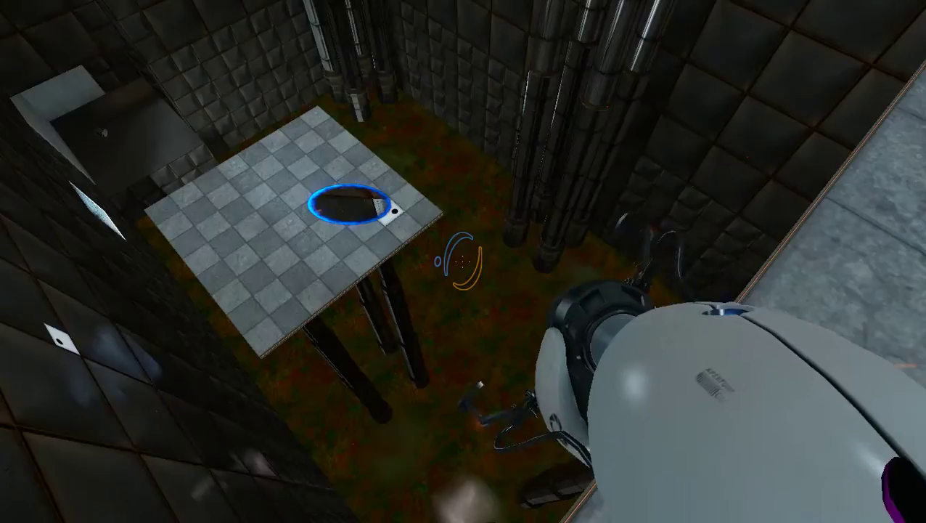
right_click(463, 261)
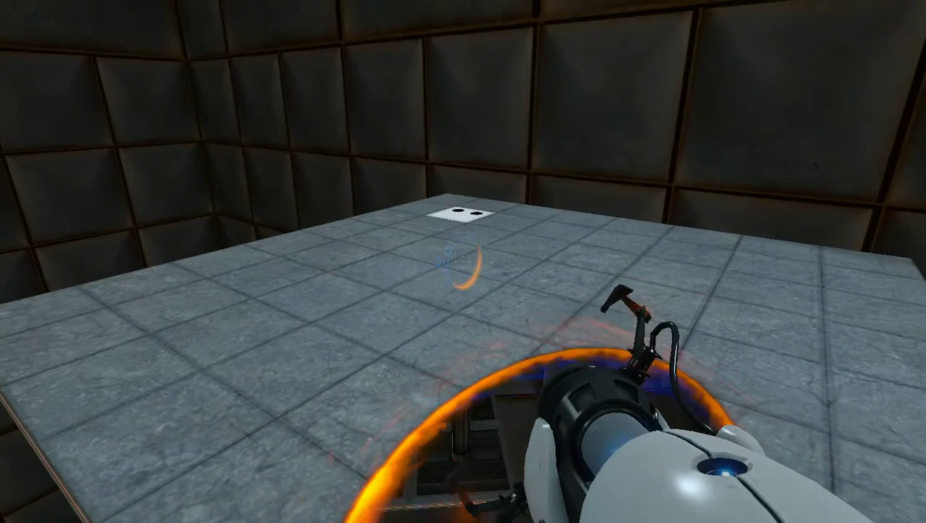
right_click(463, 261)
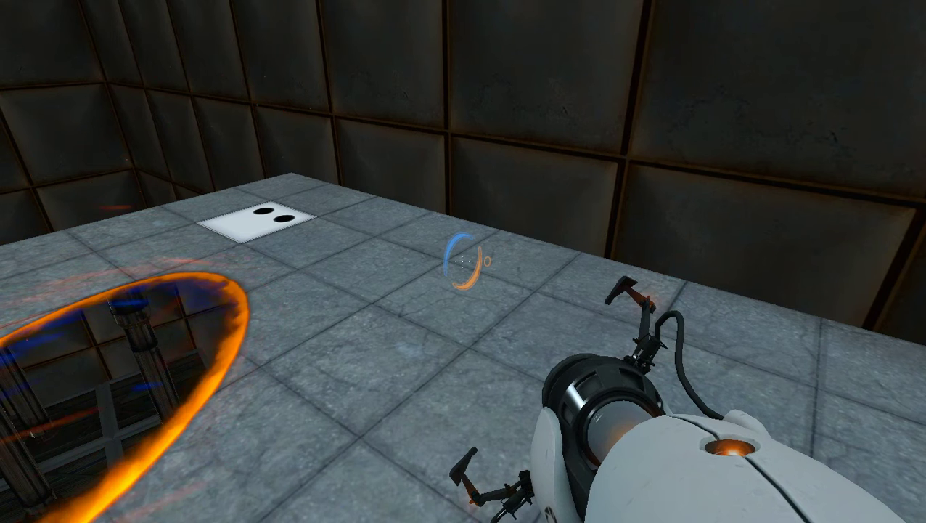
key(Escape)
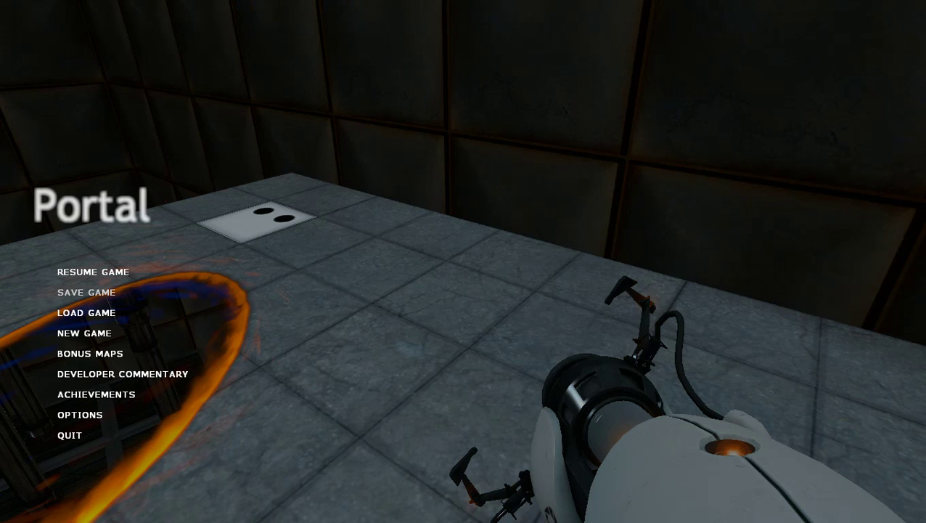
Step: Save the game to a new save slot through the pause menu's Save Game screen
click(86, 292)
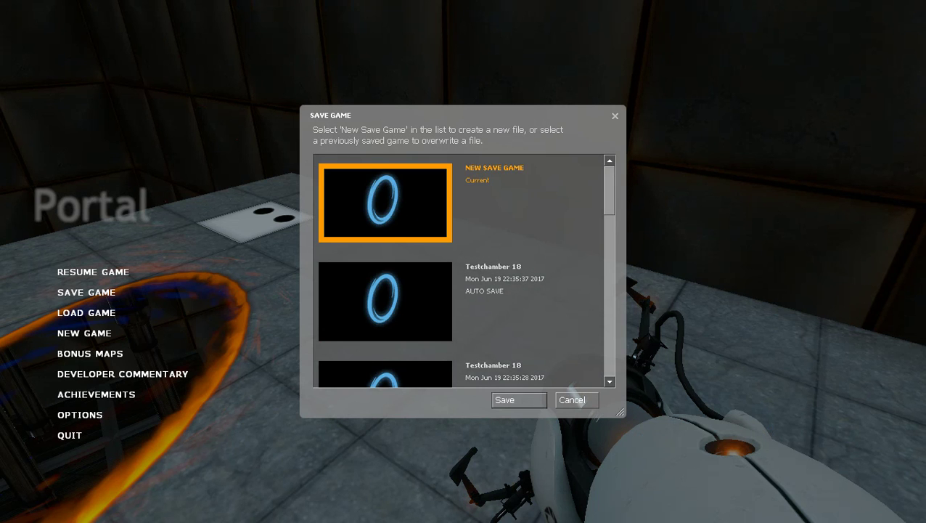
click(504, 400)
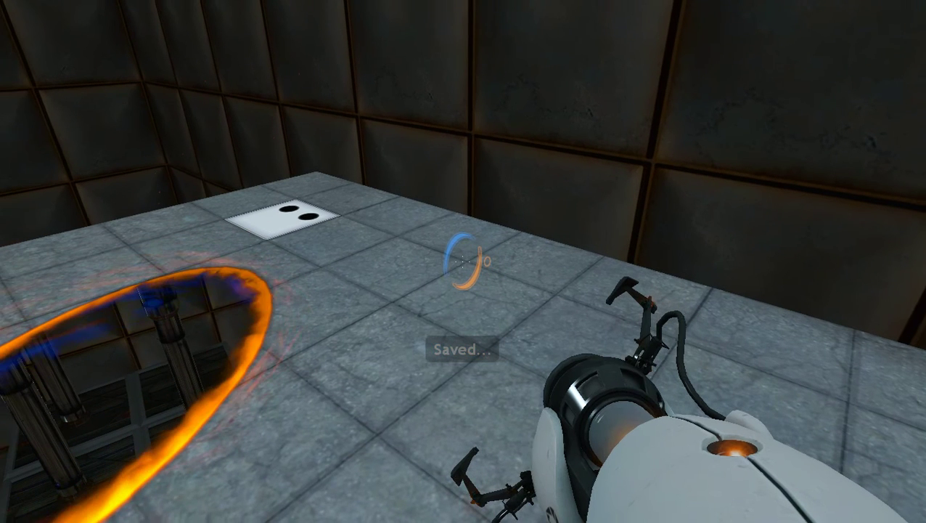